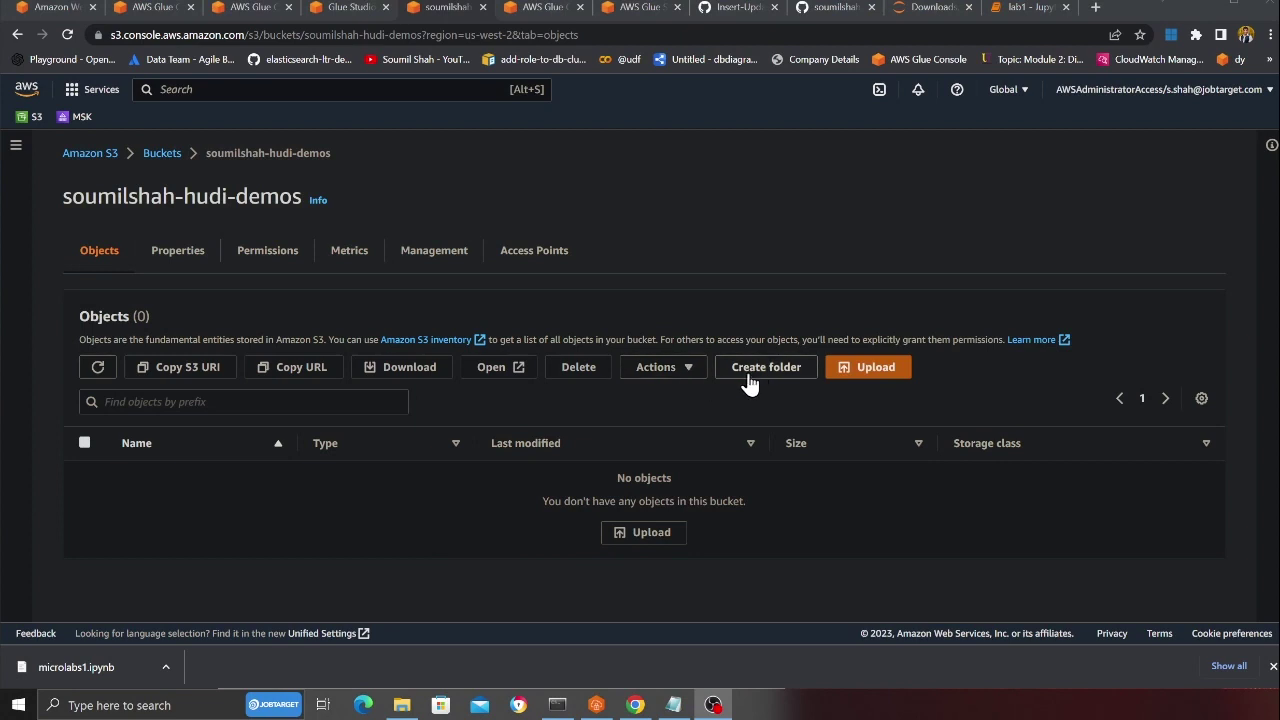
- Create a folder named data in the bucket and enter it
click(757, 367)
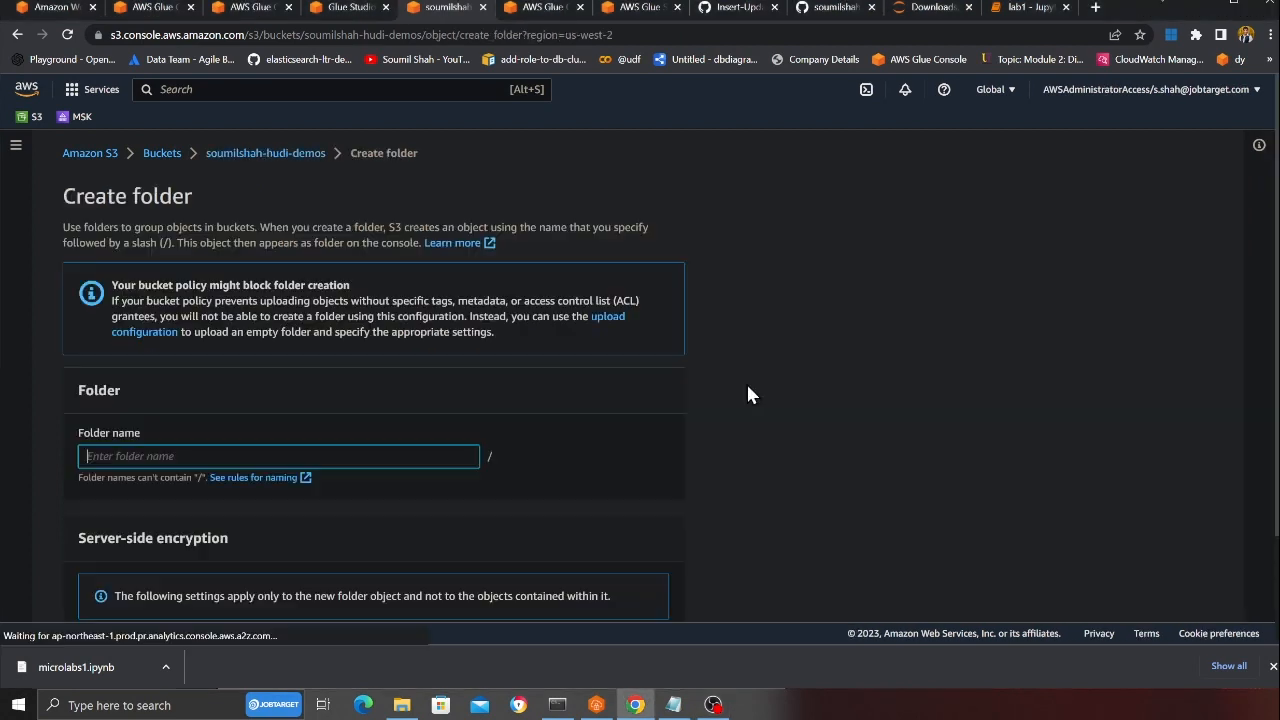
text(data)
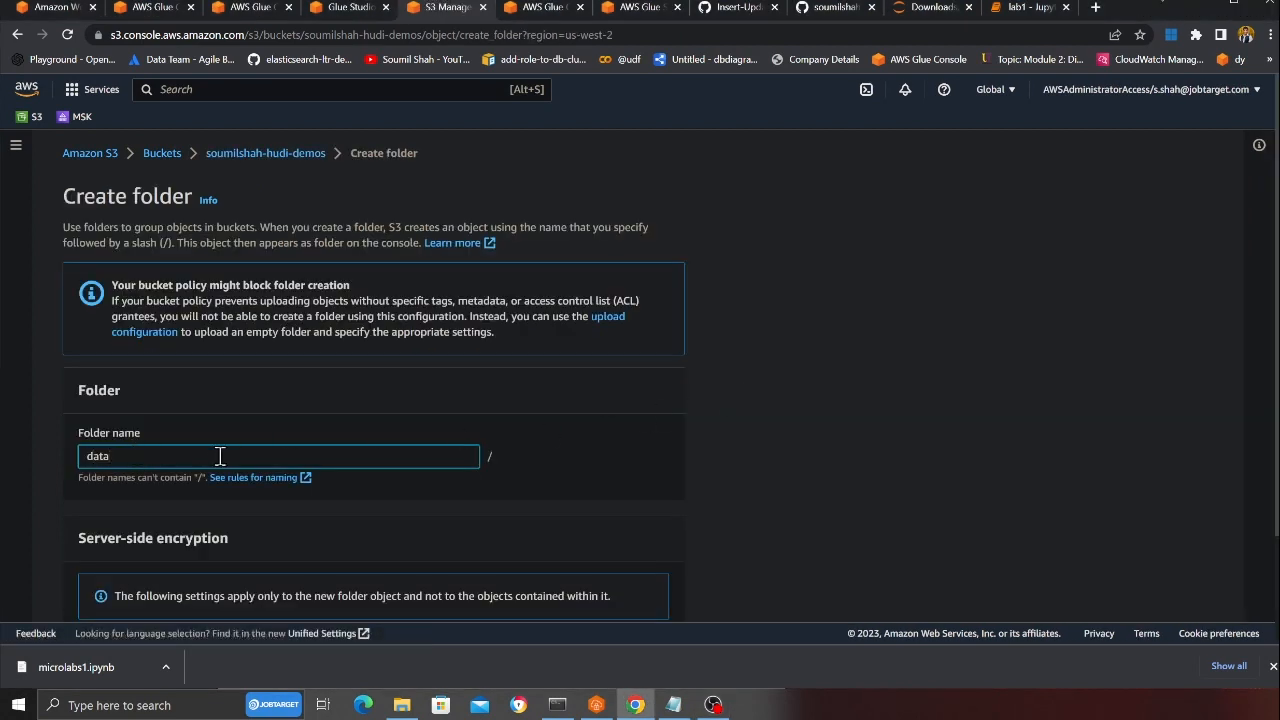
scroll(220, 456, down, 3)
click(633, 594)
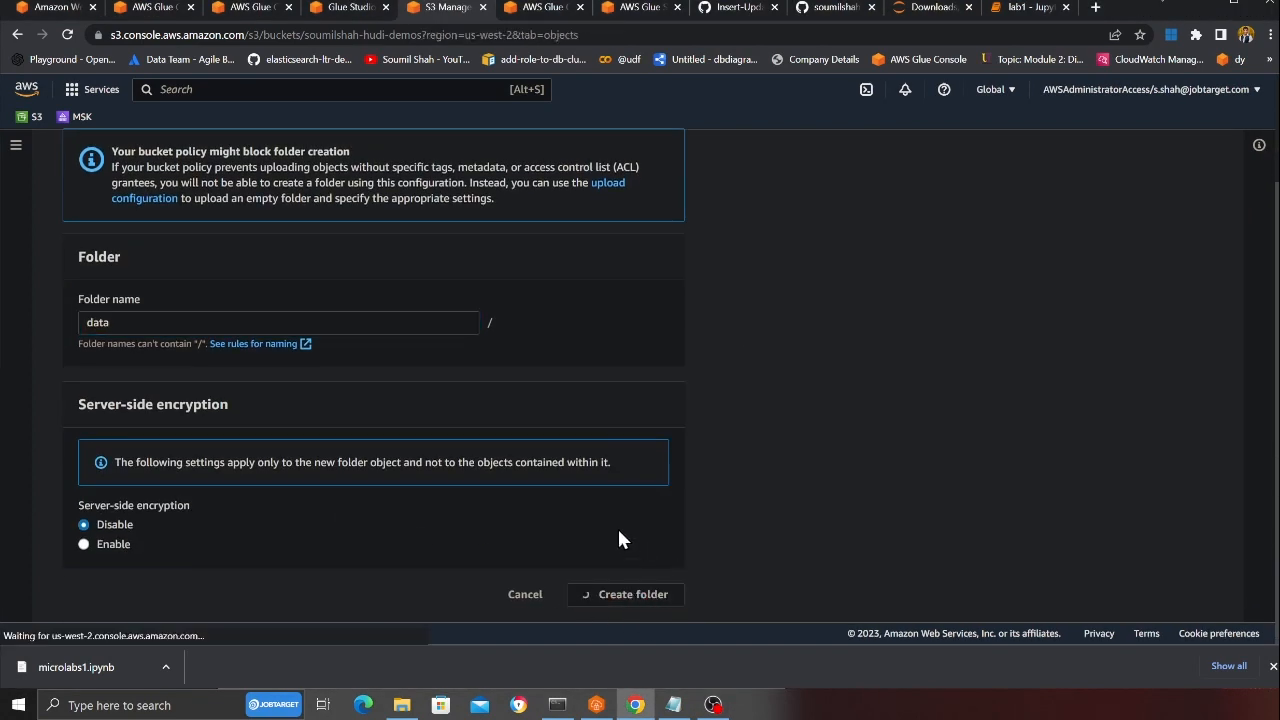
click(154, 526)
- Upload remove_dedup.csv from Explorer into data/, then return to the Glue console
key(alt+Tab)
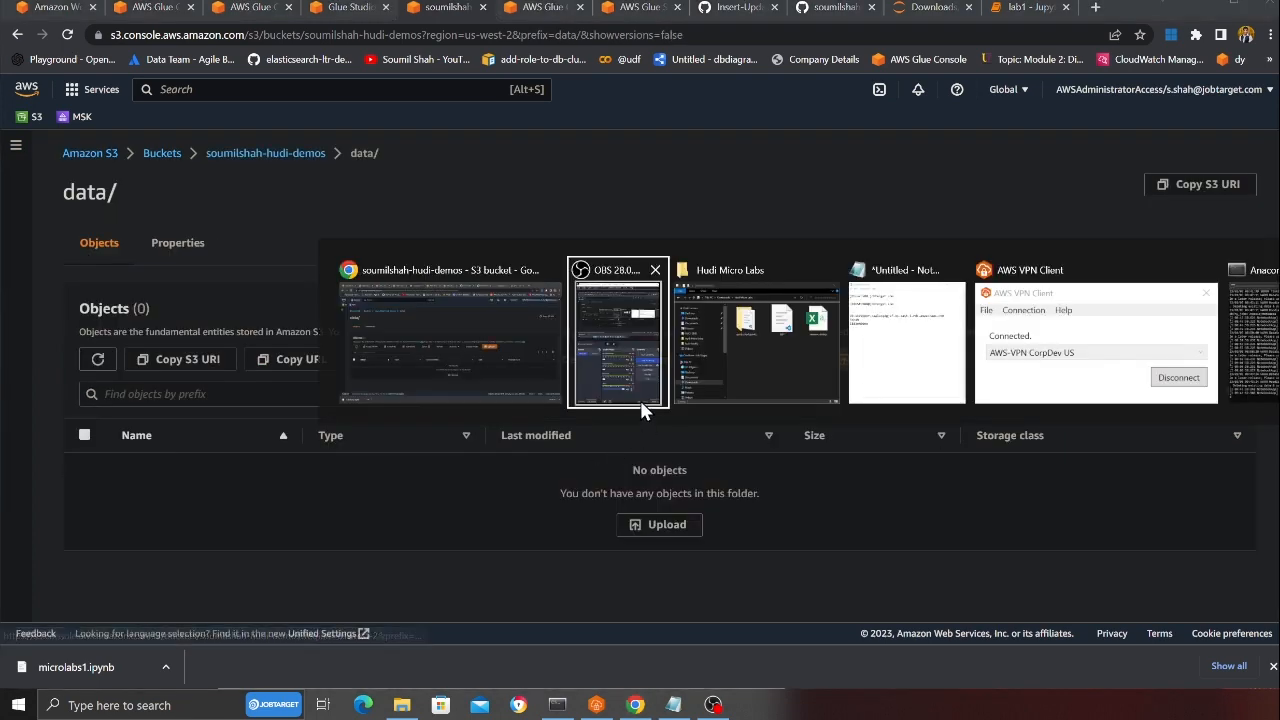
drag(1074, 180, 446, 532)
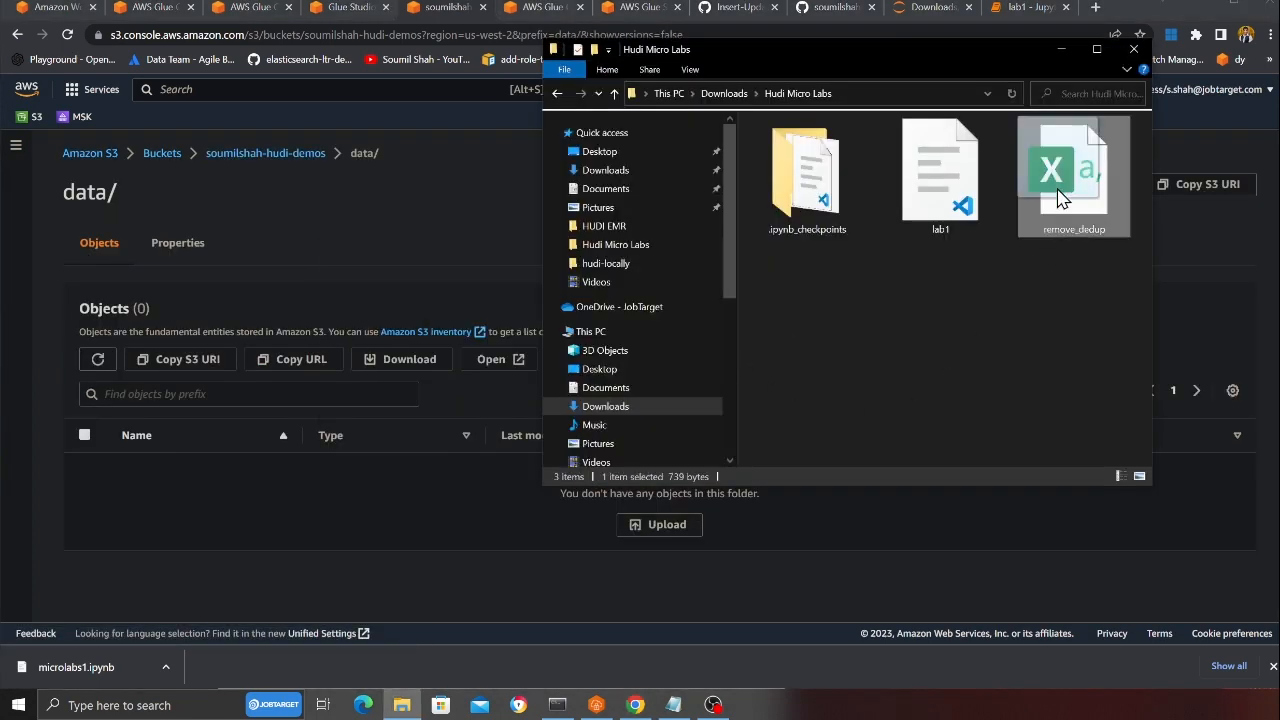
scroll(532, 530, down, 5)
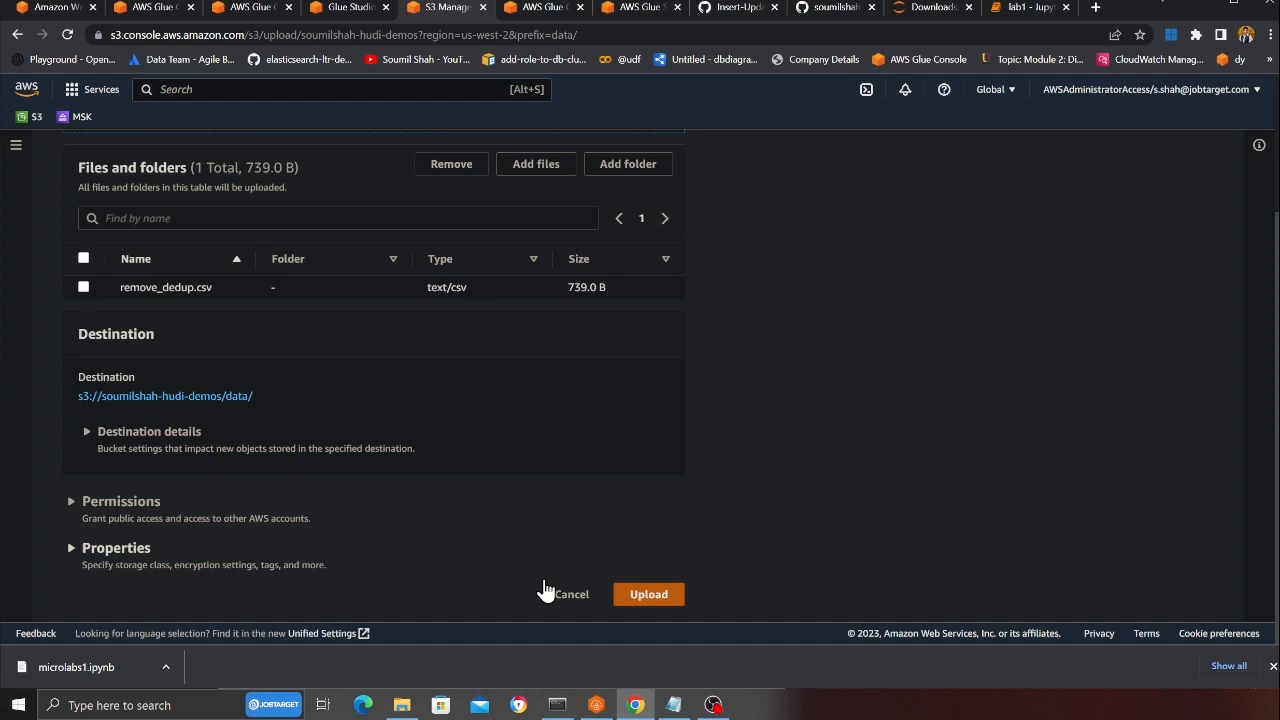
click(663, 600)
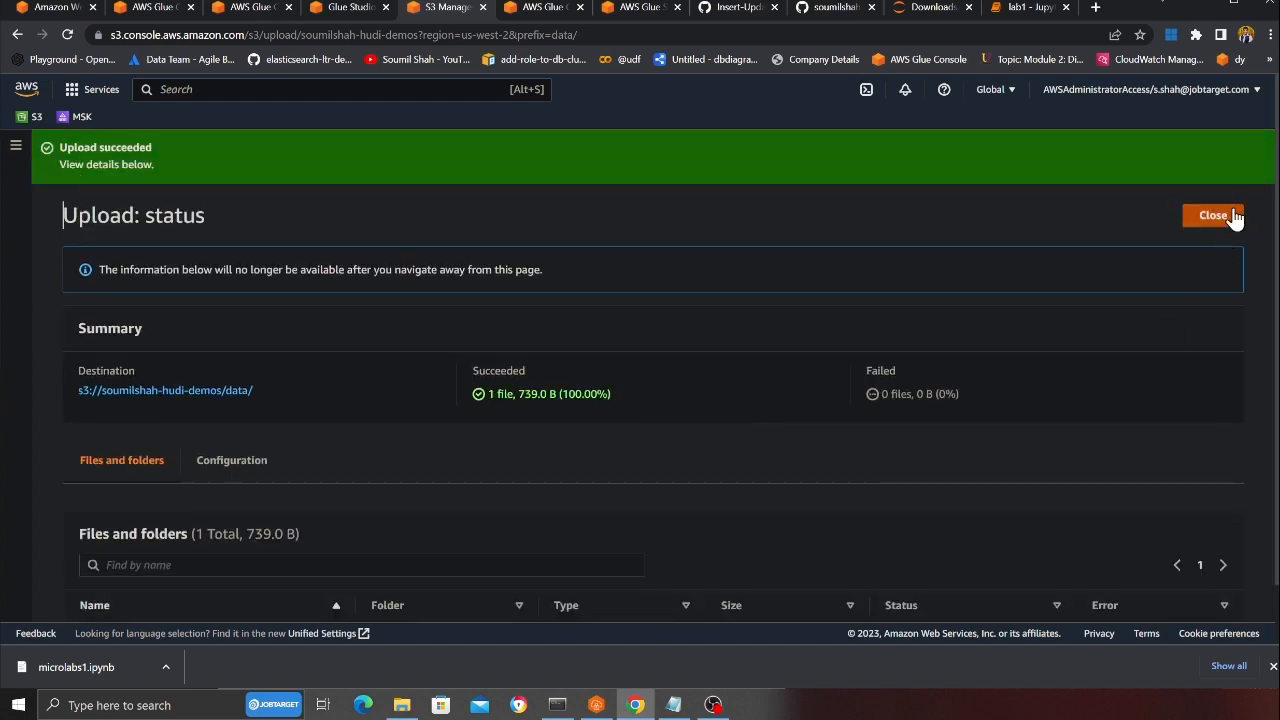
click(1213, 215)
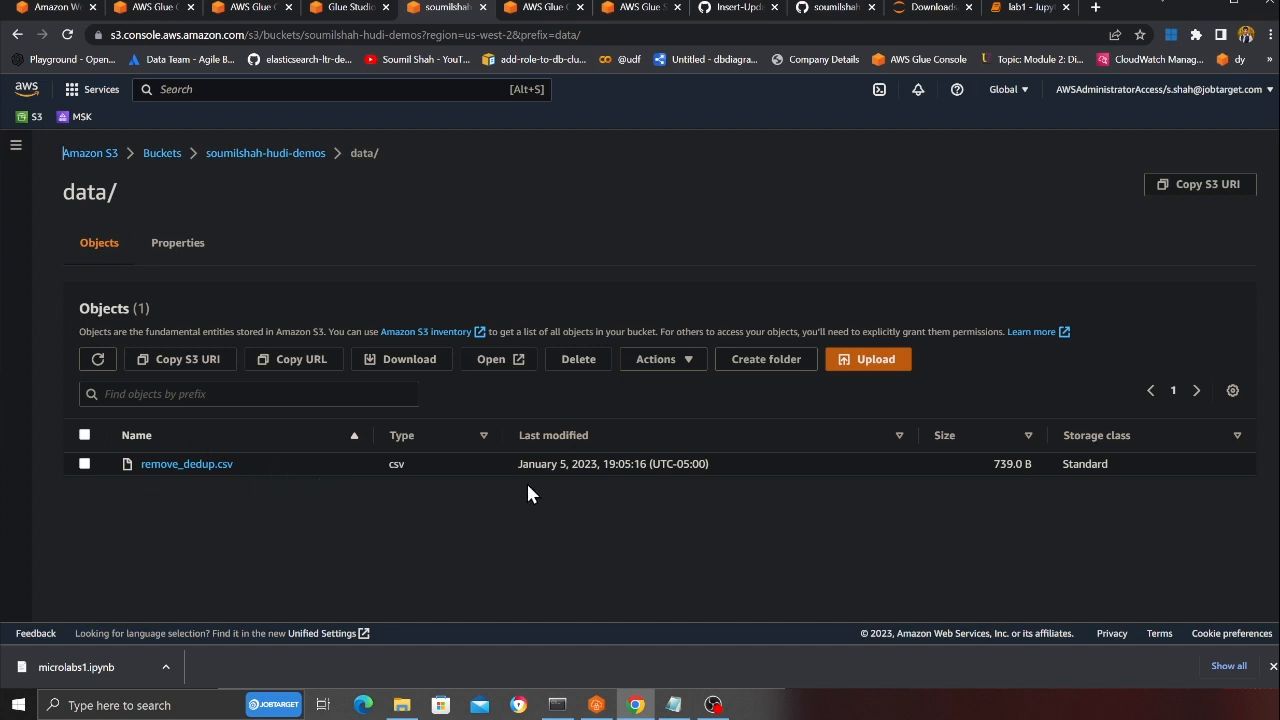
click(152, 7)
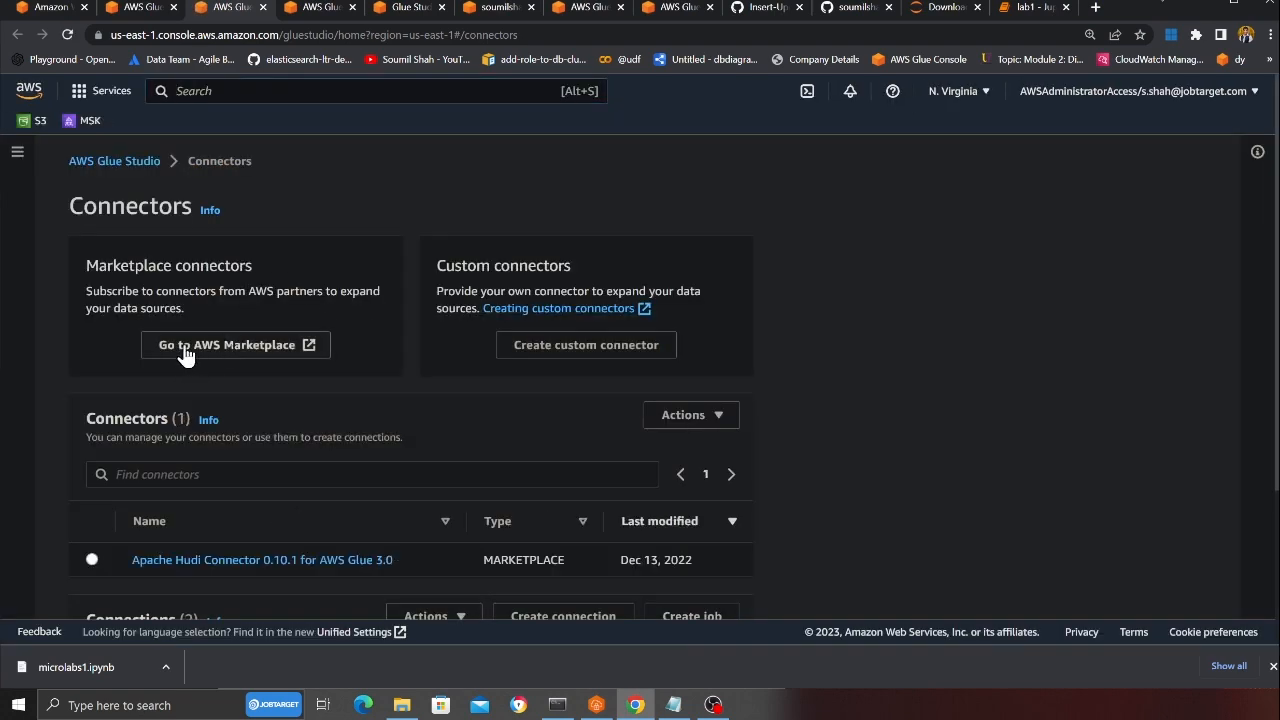
- Search the AWS Marketplace connector products for hudi
click(186, 350)
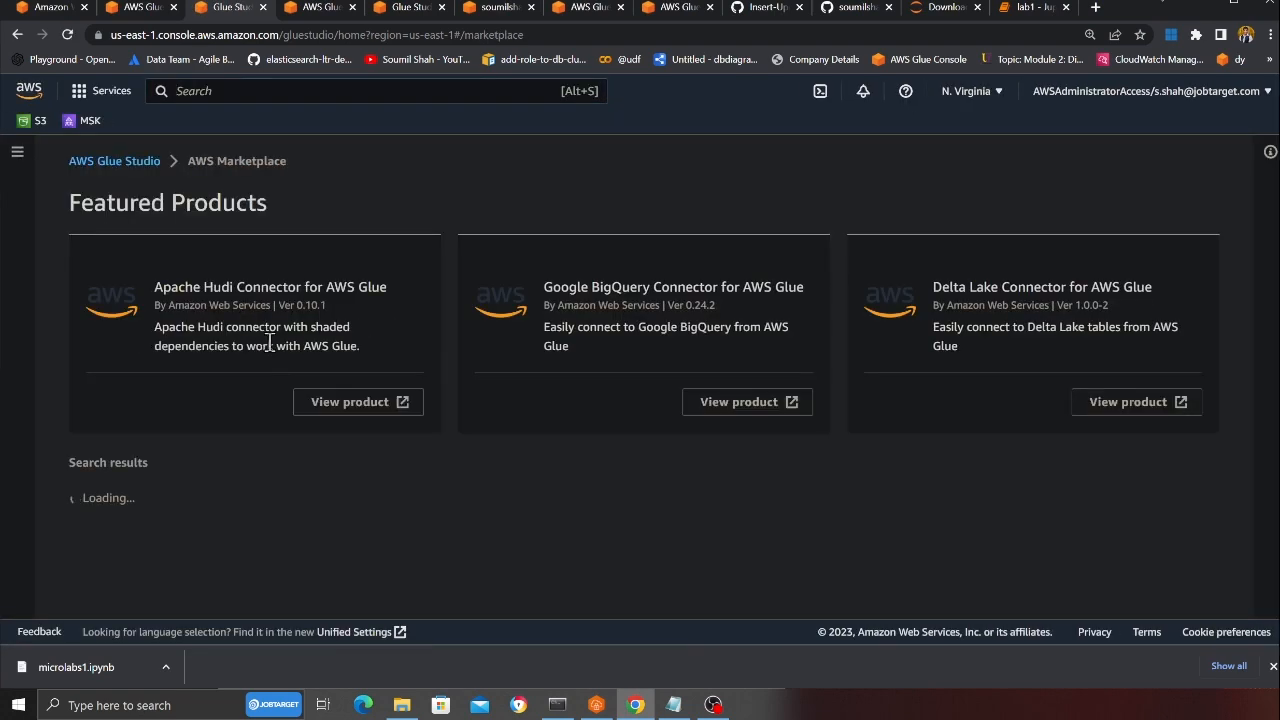
scroll(482, 474, down, 1)
click(482, 476)
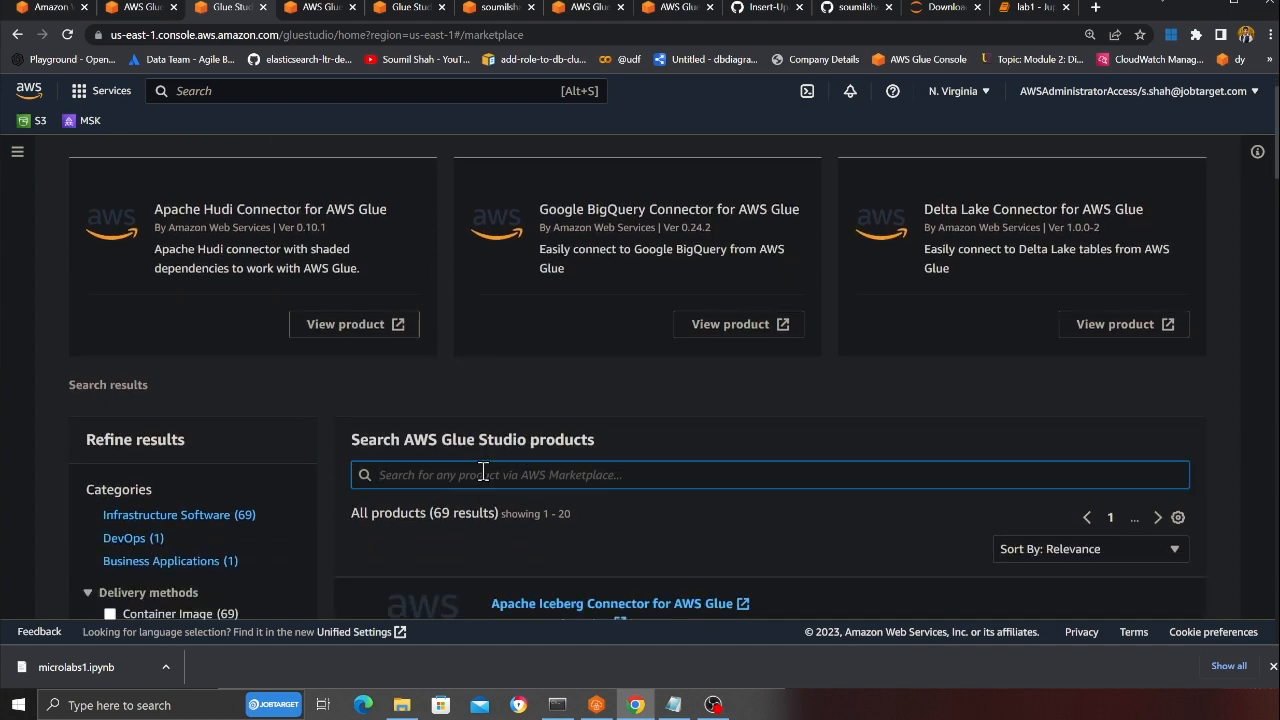
text(hudi)
scroll(533, 386, down, 2)
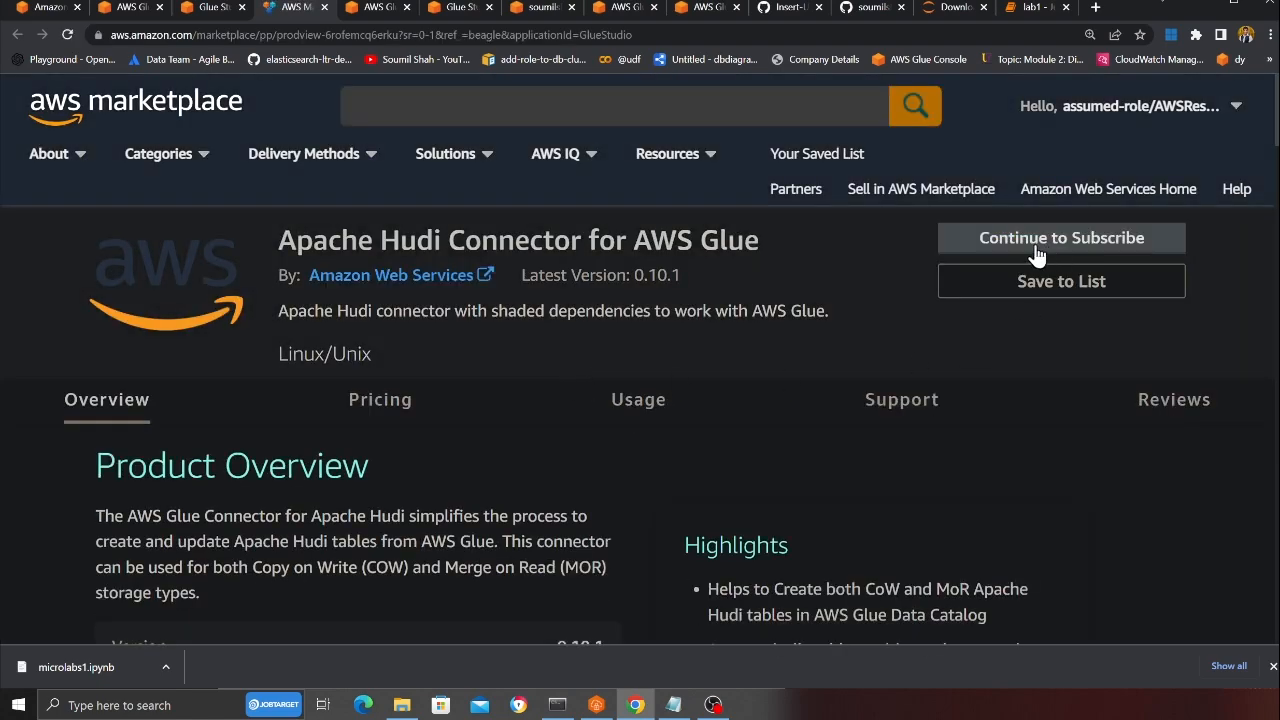
scroll(555, 348, down, 1)
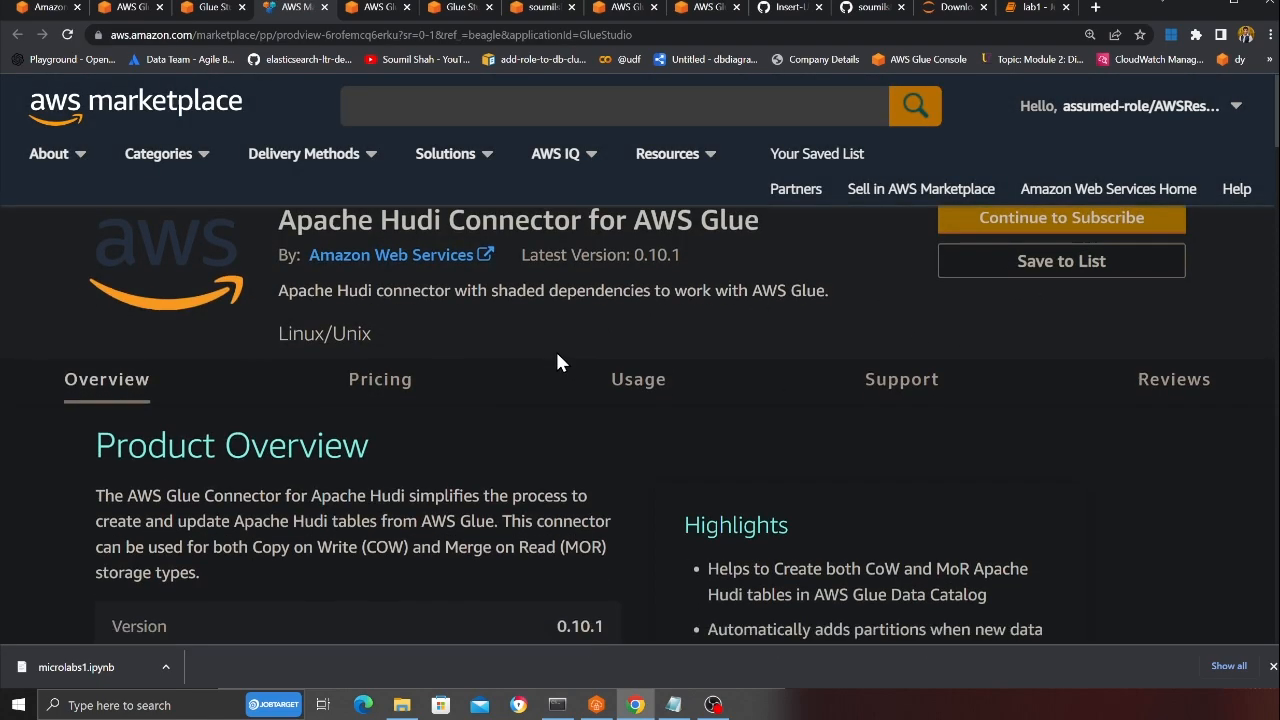
scroll(555, 349, down, 3)
scroll(560, 370, up, 4)
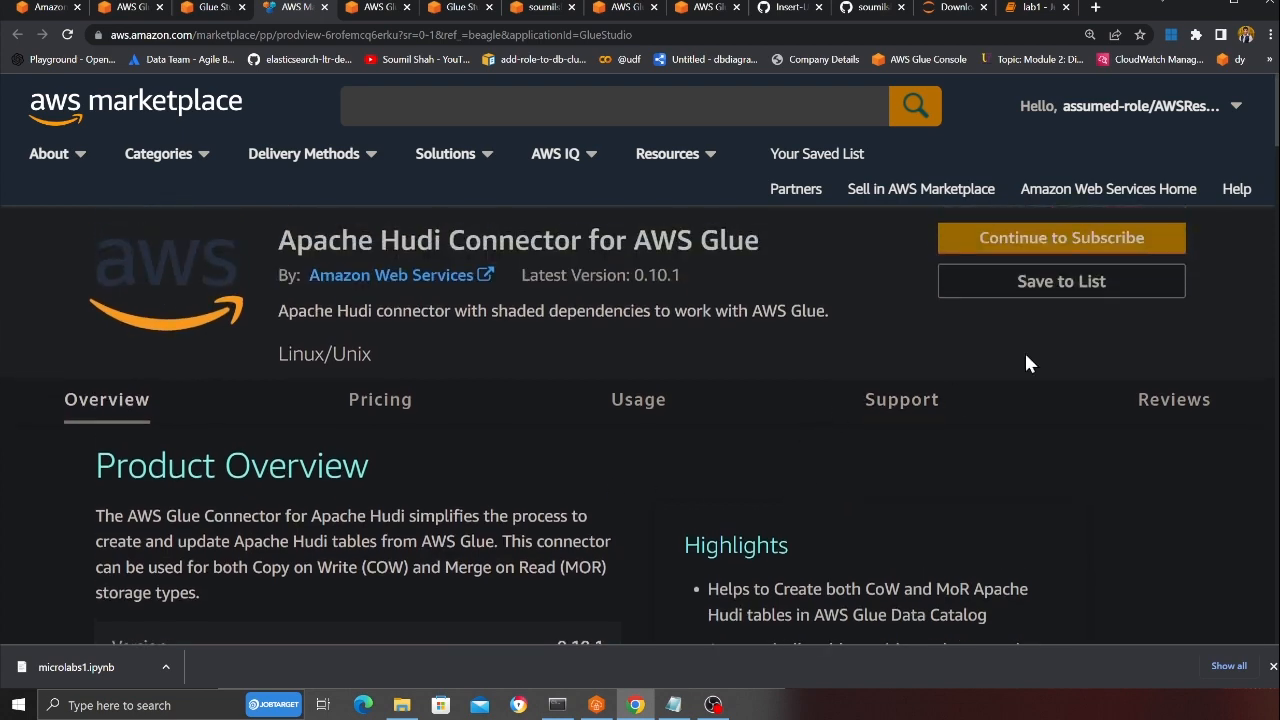
- Subscribe to the Hudi connector and choose Glue 3.0 as the fulfillment option
click(1061, 237)
scroll(860, 350, down, 5)
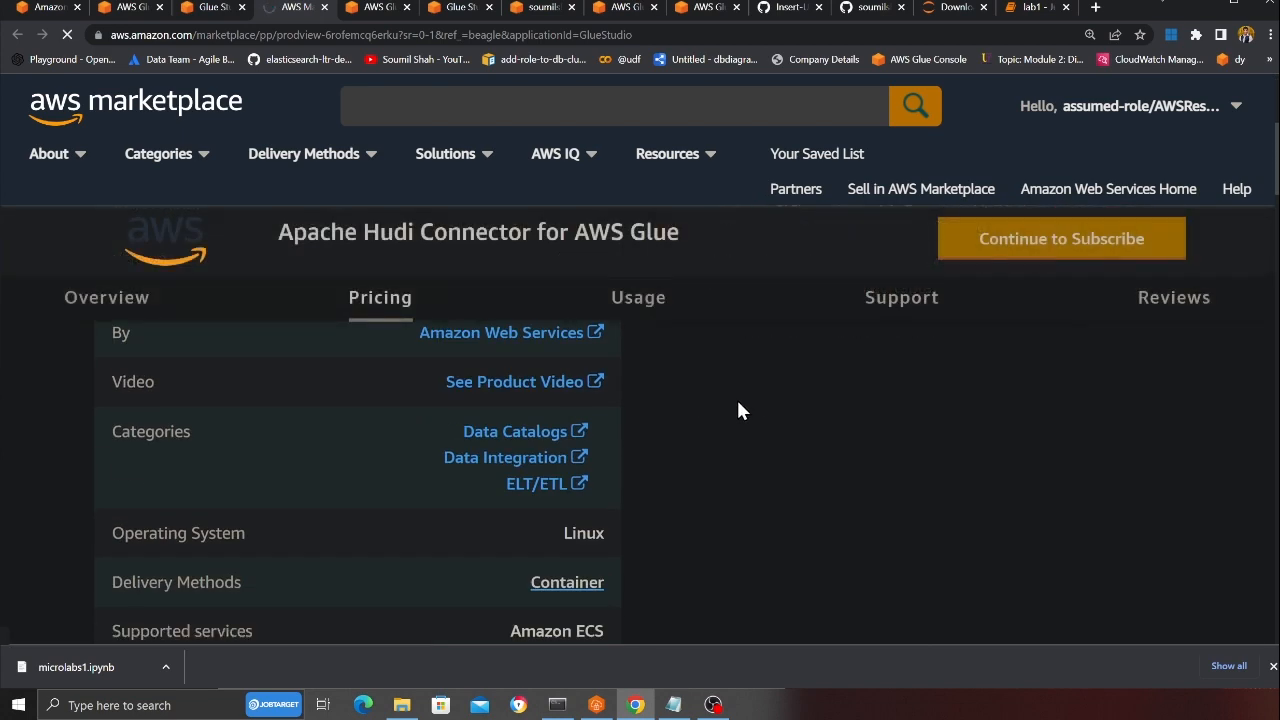
scroll(573, 411, down, 3)
scroll(455, 429, down, 4)
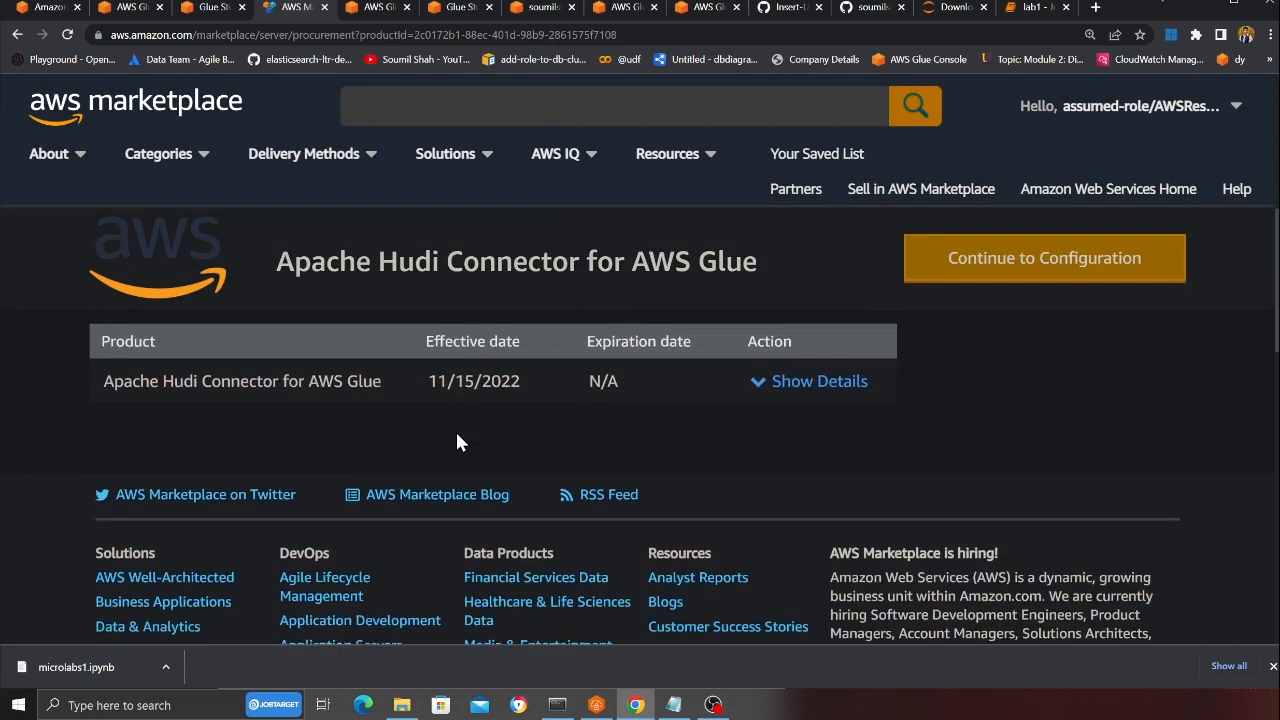
scroll(455, 429, down, 1)
click(1006, 260)
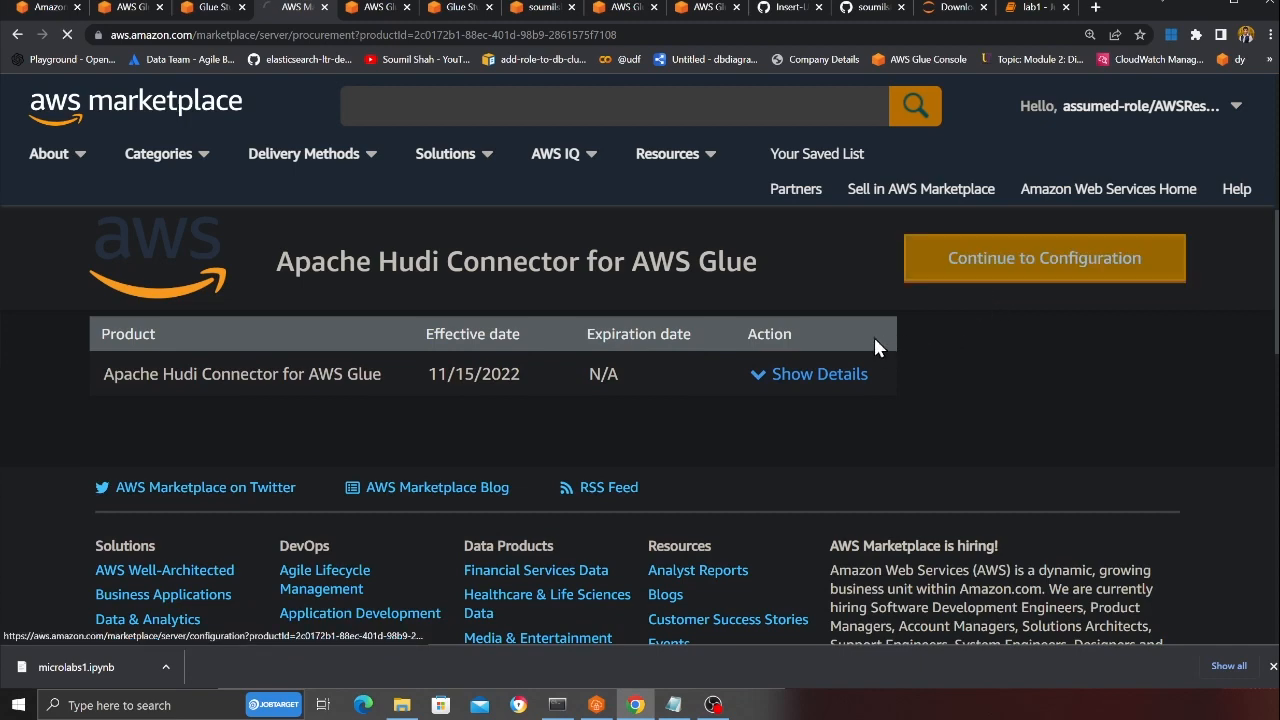
scroll(323, 467, down, 1)
click(323, 467)
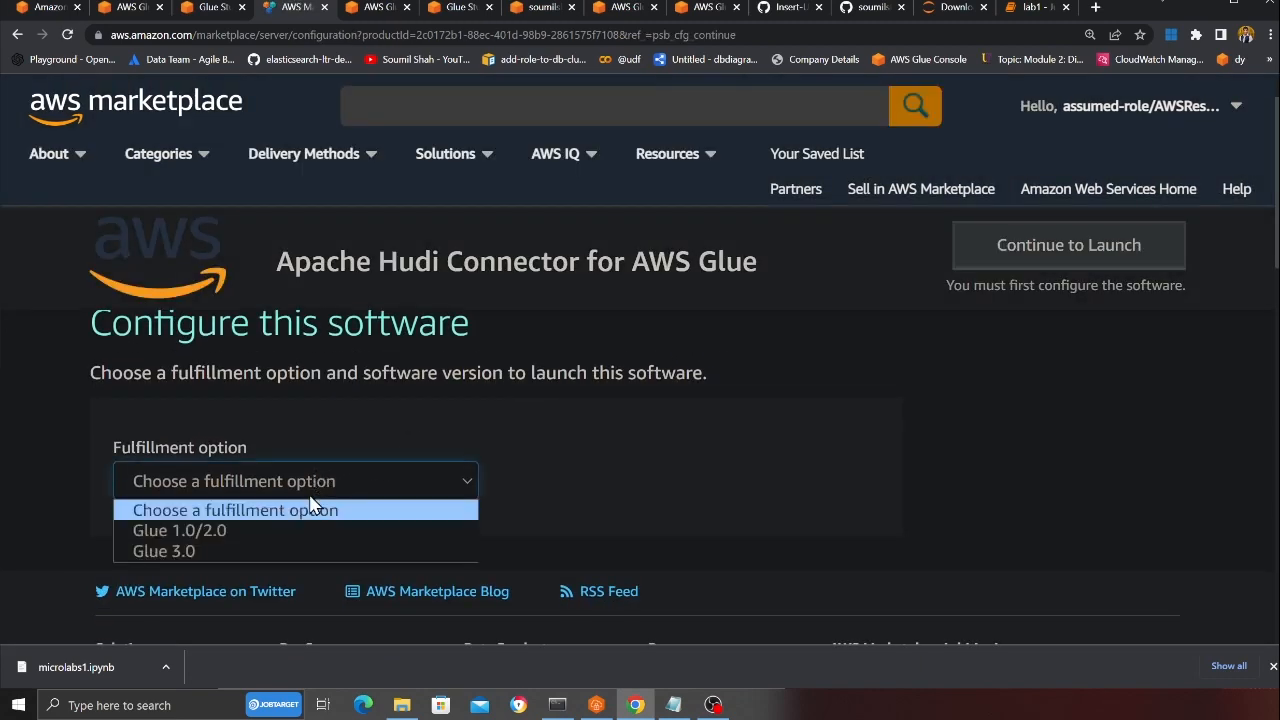
click(193, 553)
scroll(262, 480, down, 1)
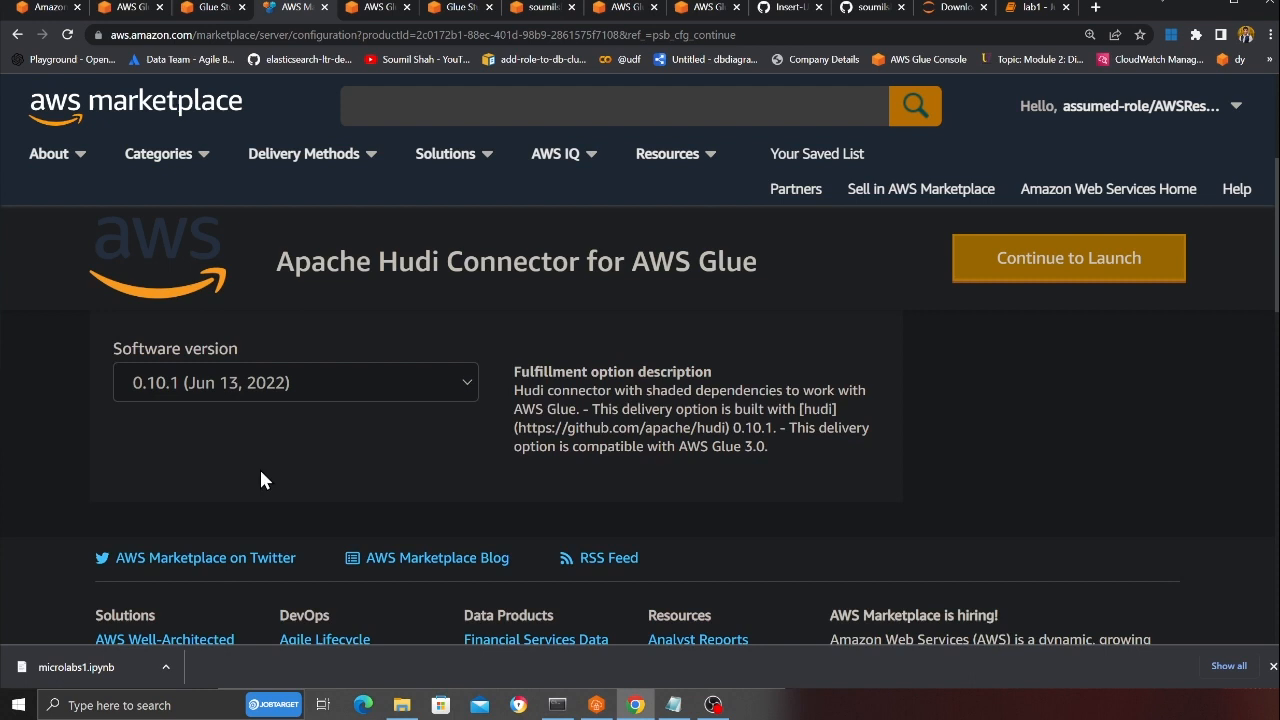
- Keep software version 0.10.1, continue to launch and view the usage instructions
click(250, 390)
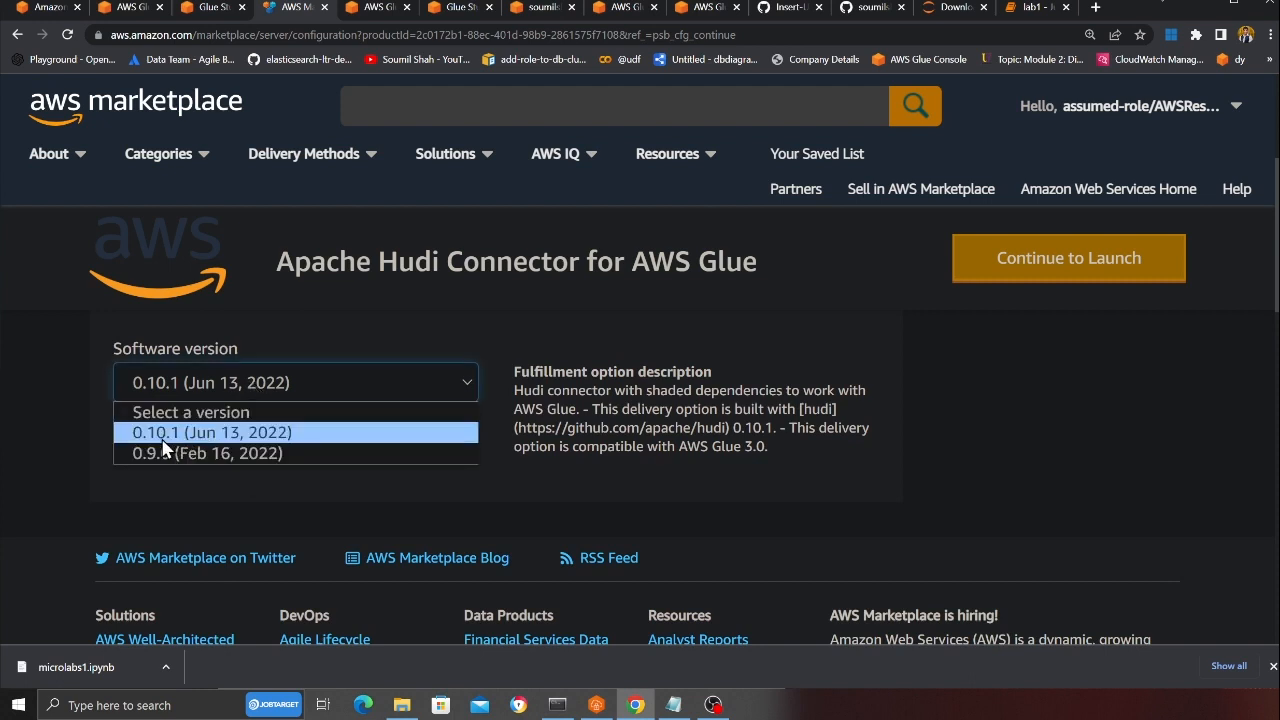
click(205, 432)
click(1068, 258)
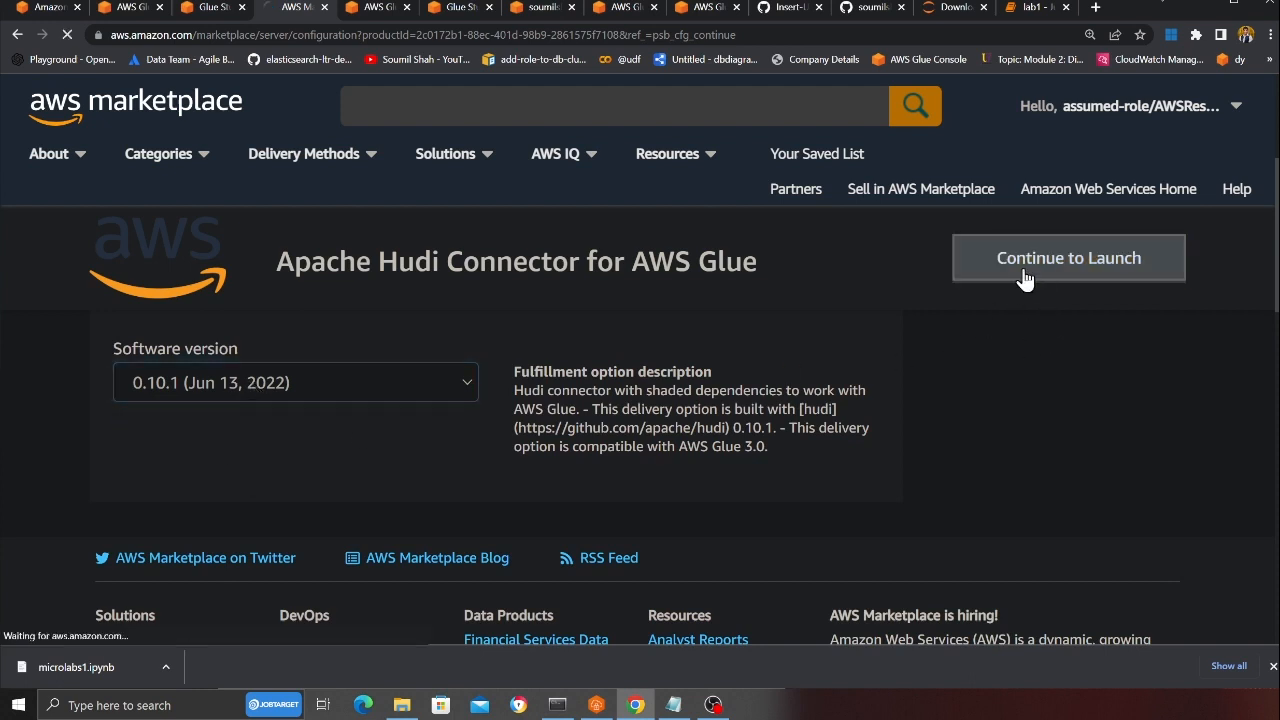
scroll(451, 371, down, 3)
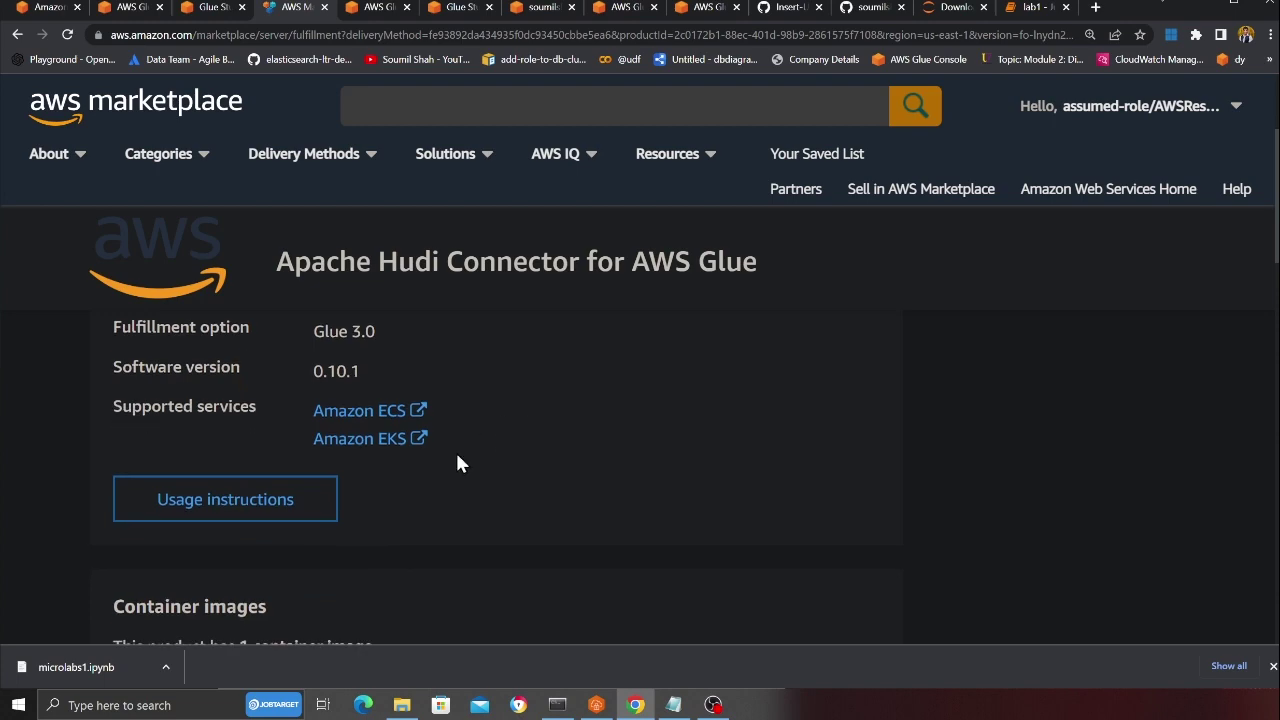
click(240, 510)
text(hudi-conenction)
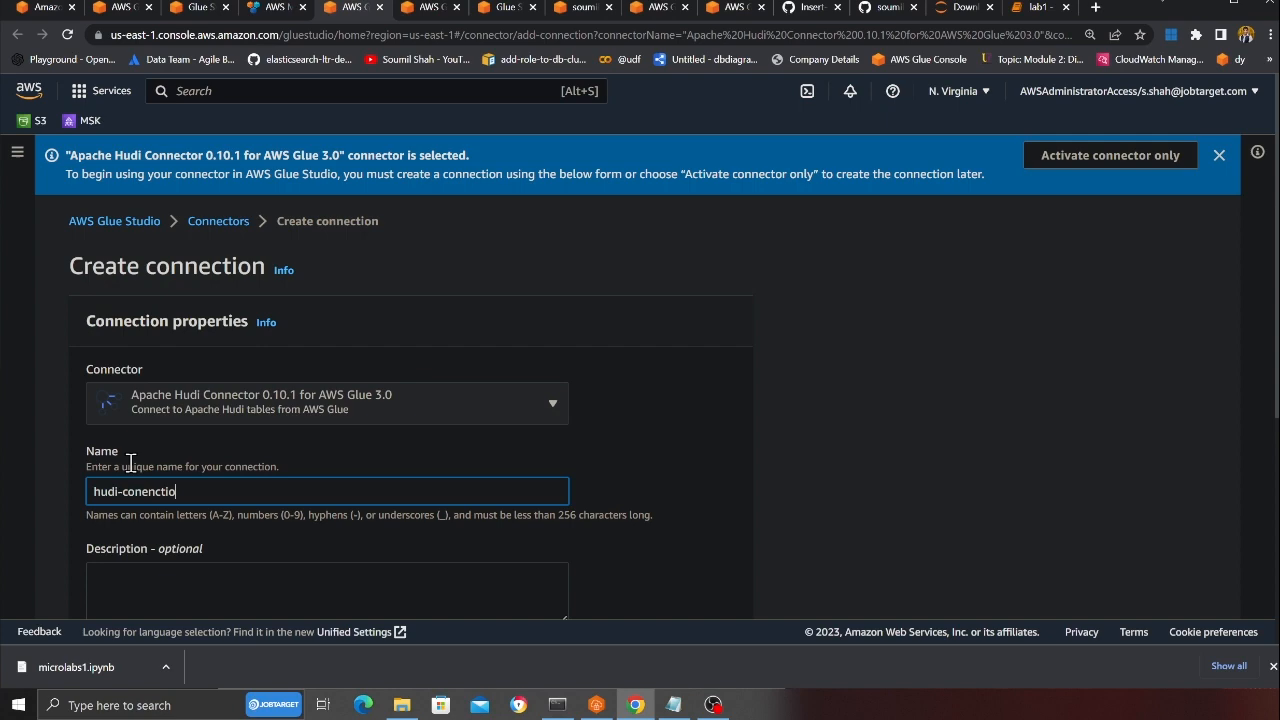
scroll(370, 457, down, 4)
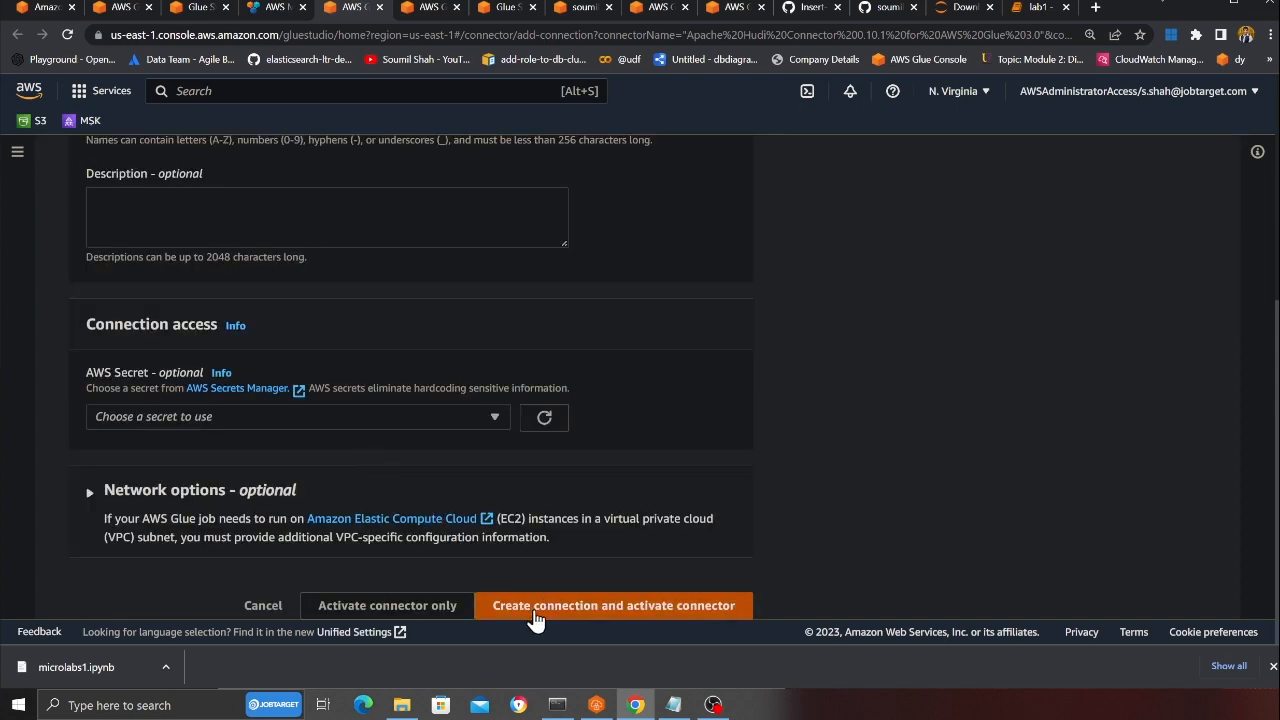
- Create the Hudi connection and activate the connector
click(572, 610)
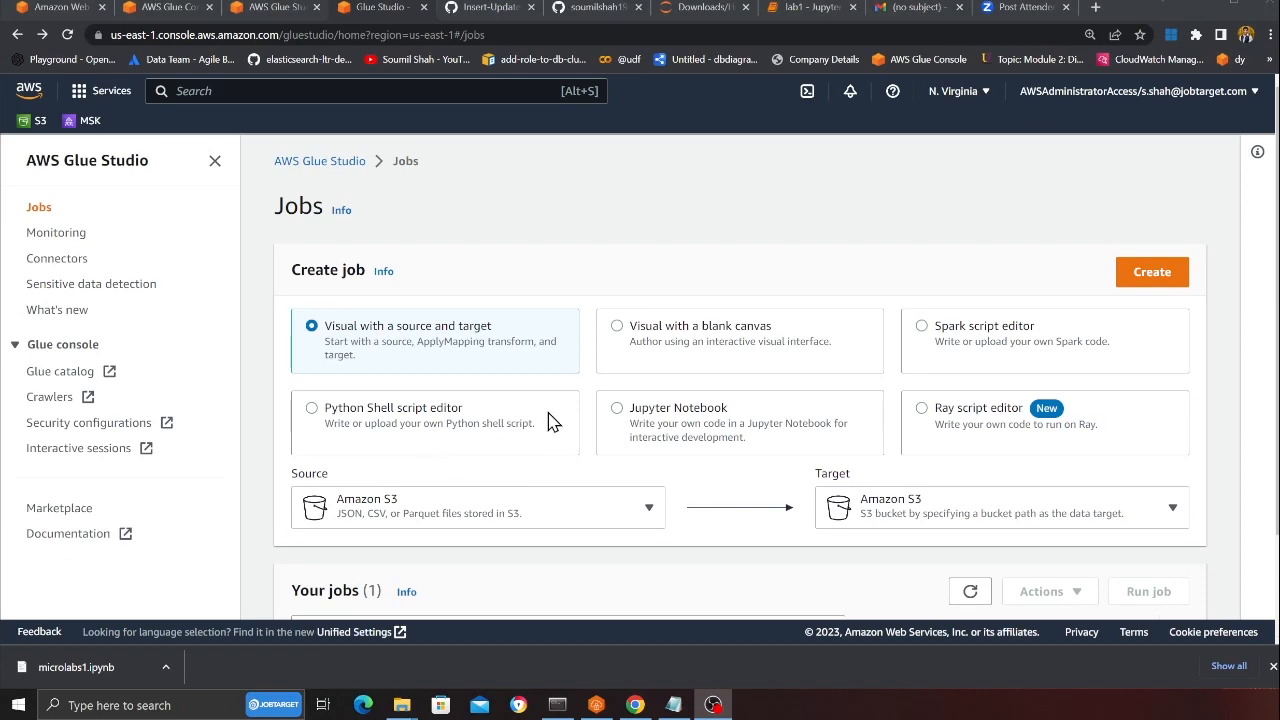
- Create a new Jupyter Notebook job from scratch
click(655, 428)
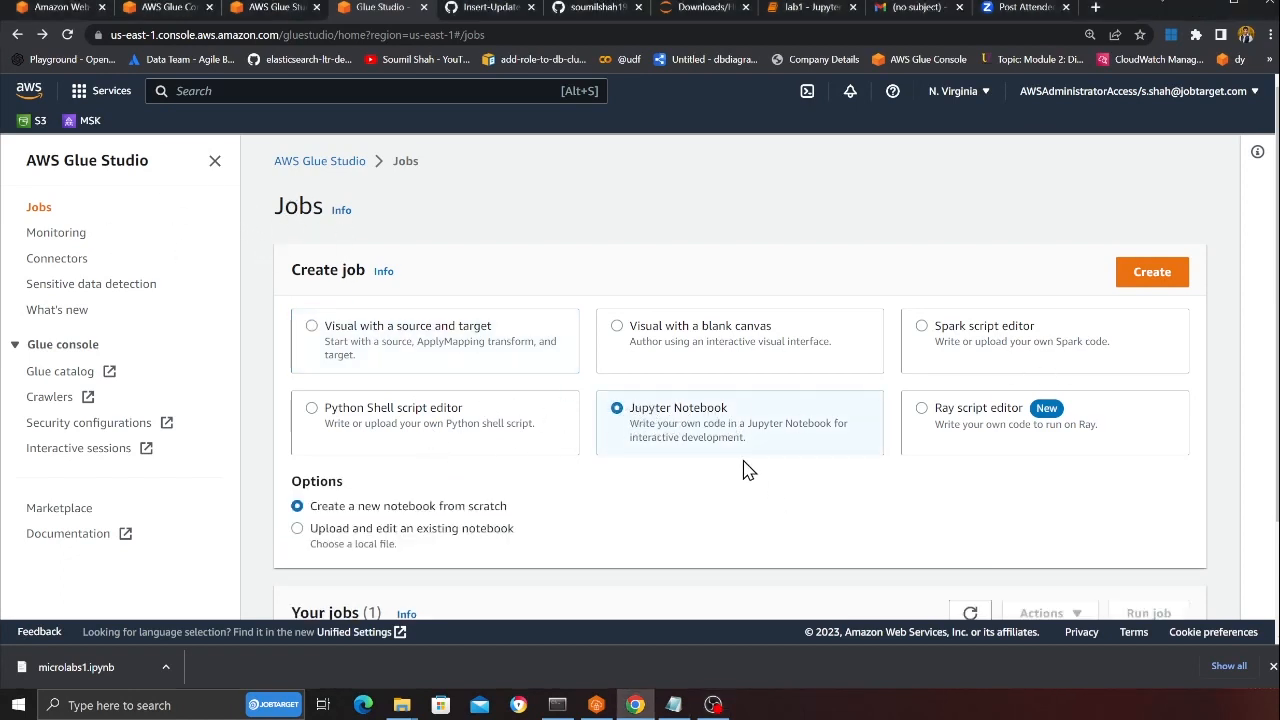
click(1152, 272)
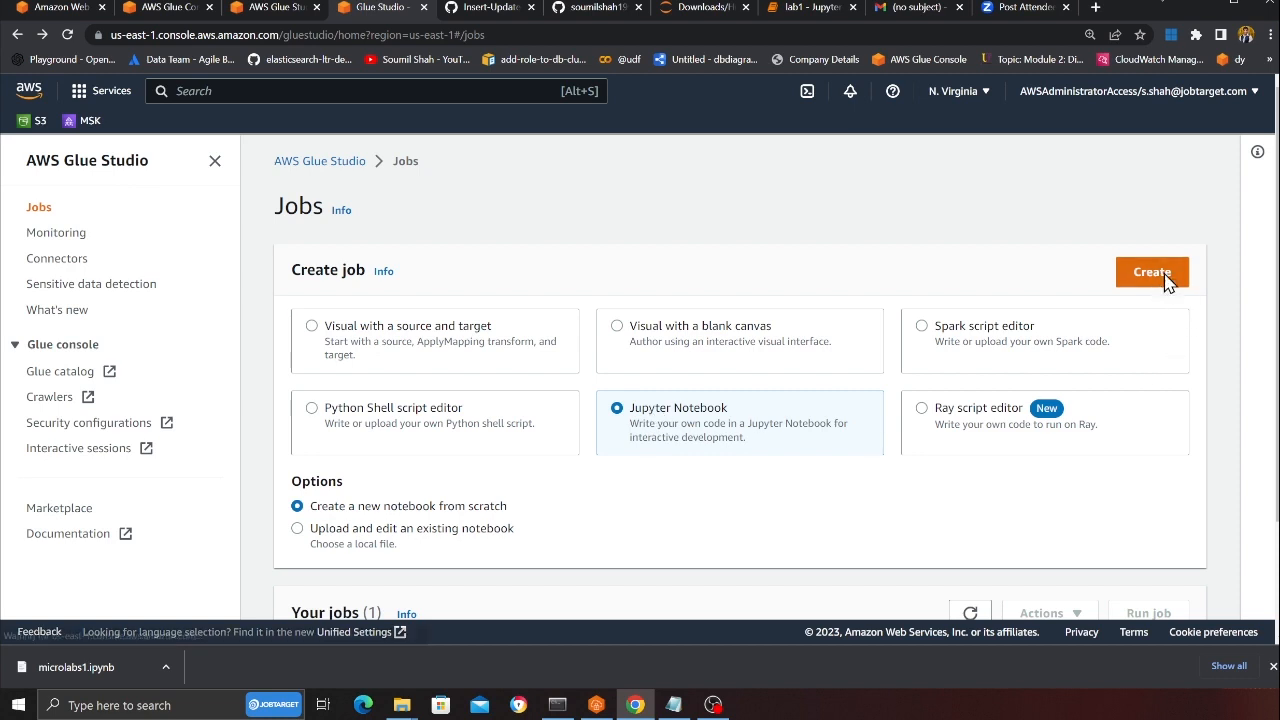
click(378, 347)
text(hudi-1)
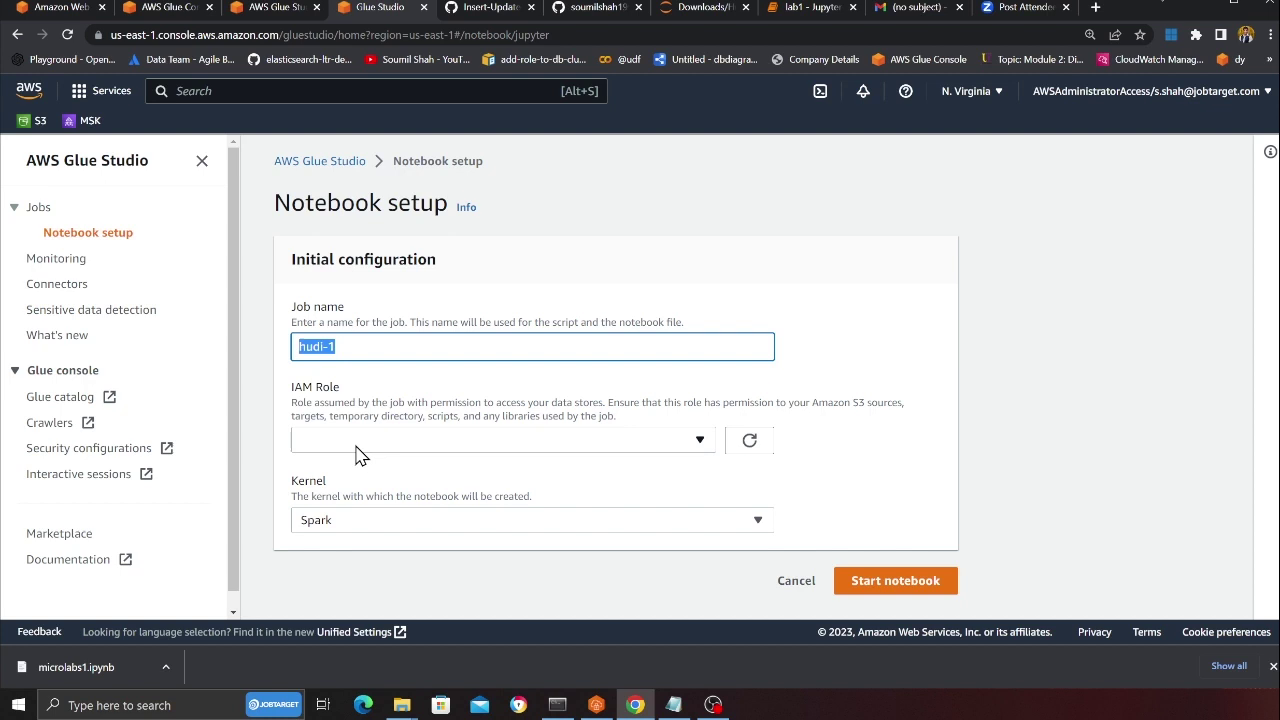
- Assign the Lab3 IAM role to the notebook, keeping the Spark kernel
click(358, 440)
text(lab)
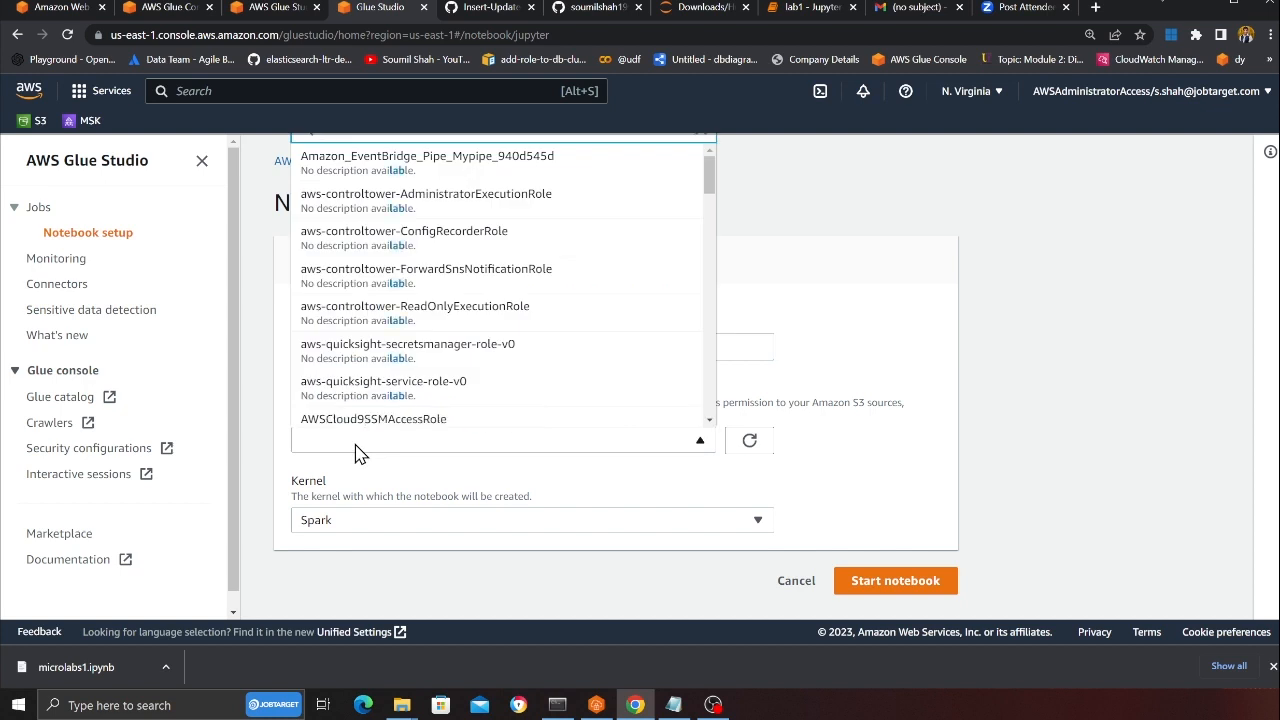
click(360, 450)
click(364, 445)
text(aa)
key(BackSpace)
key(BackSpace)
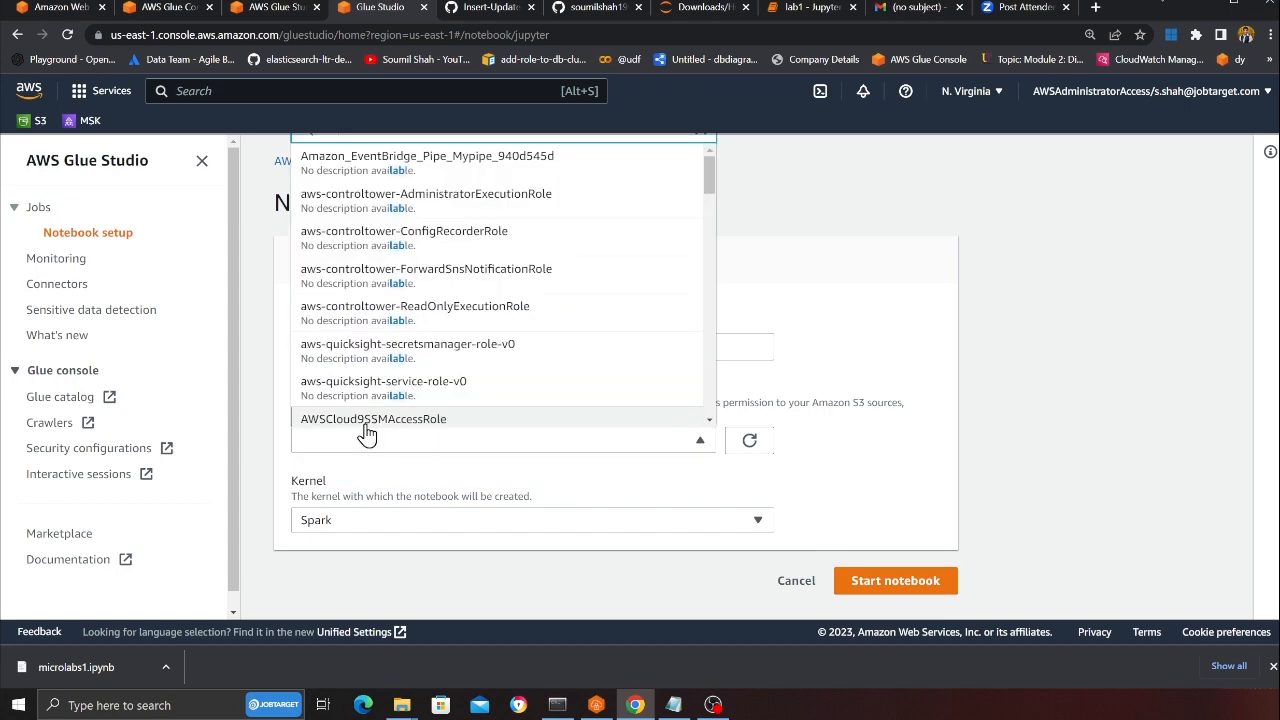
scroll(400, 380, down, 5)
scroll(420, 380, down, 5)
scroll(425, 380, down, 5)
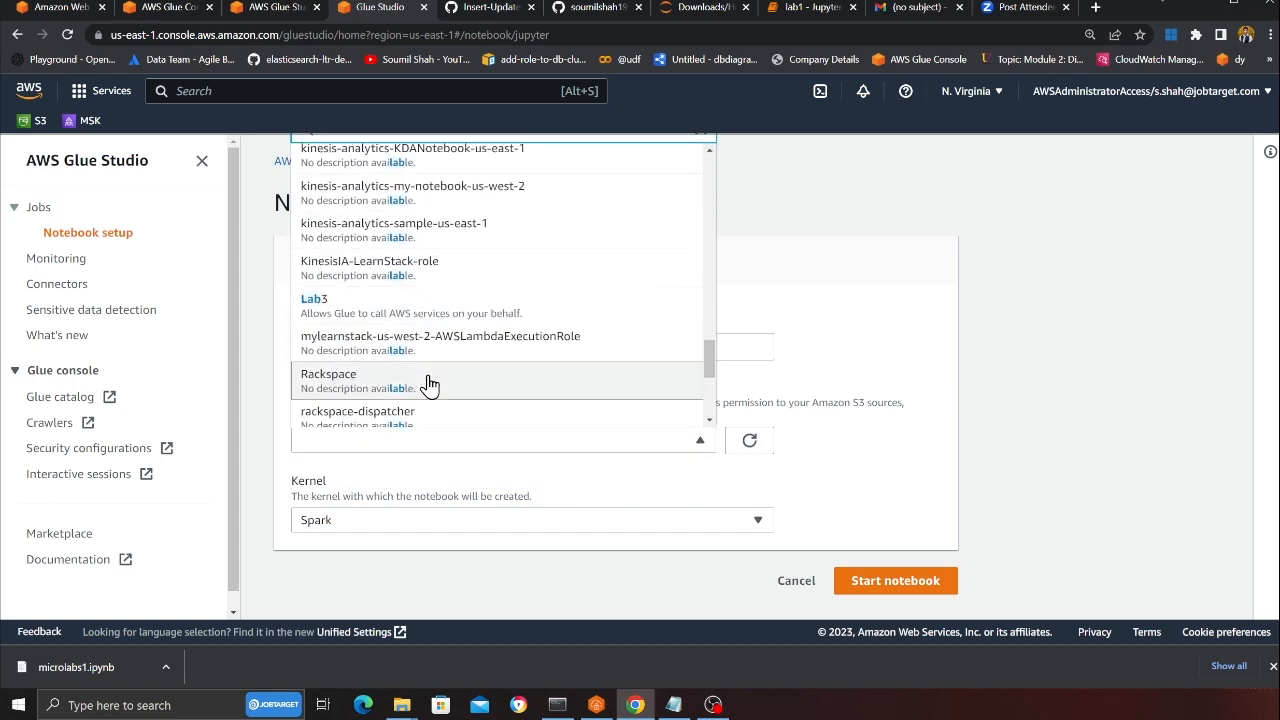
scroll(430, 383, down, 3)
text(3)
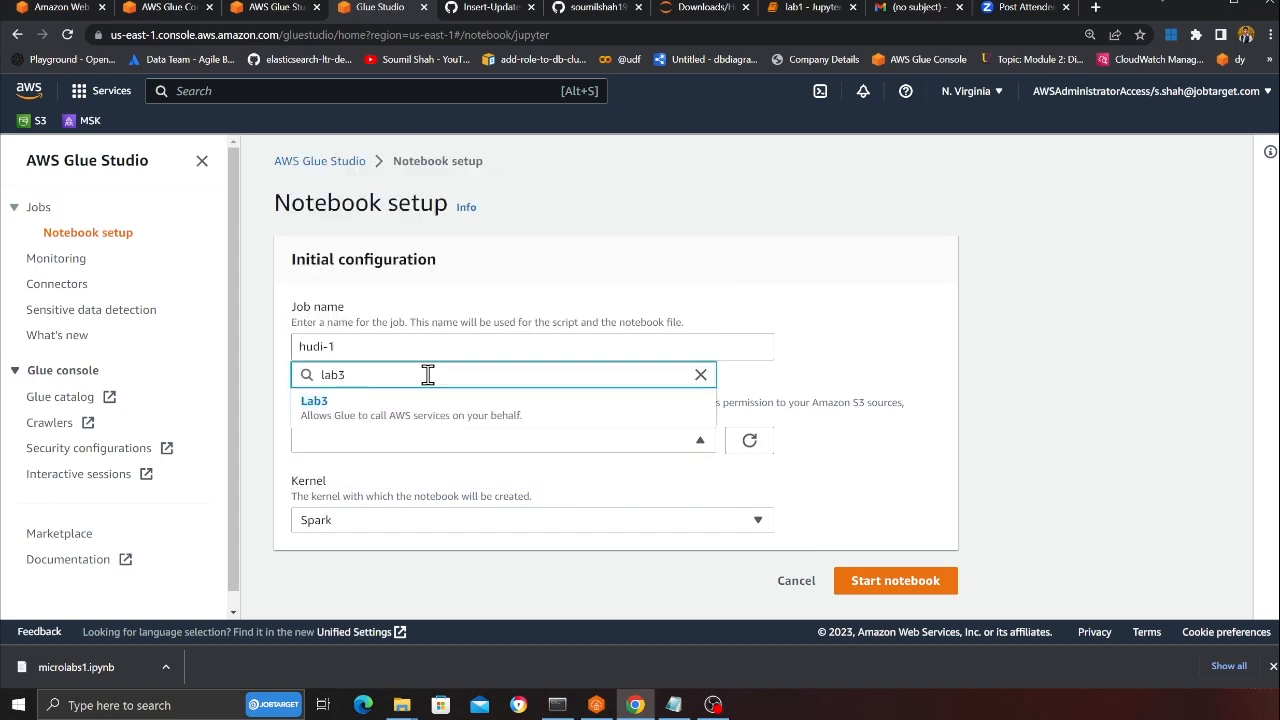
click(314, 400)
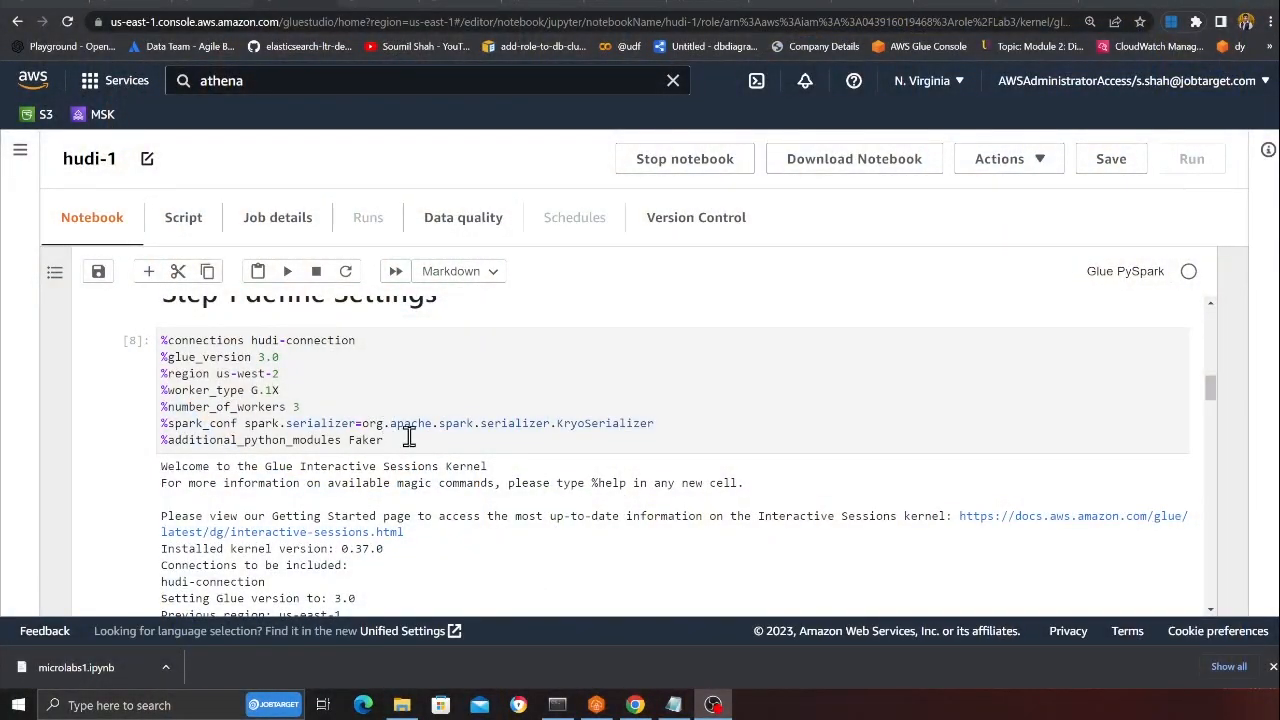
- Review the magics cell: hudi-connection, Glue version, G.1X worker type, 3 workers
drag(410, 440, 163, 357)
drag(248, 340, 367, 341)
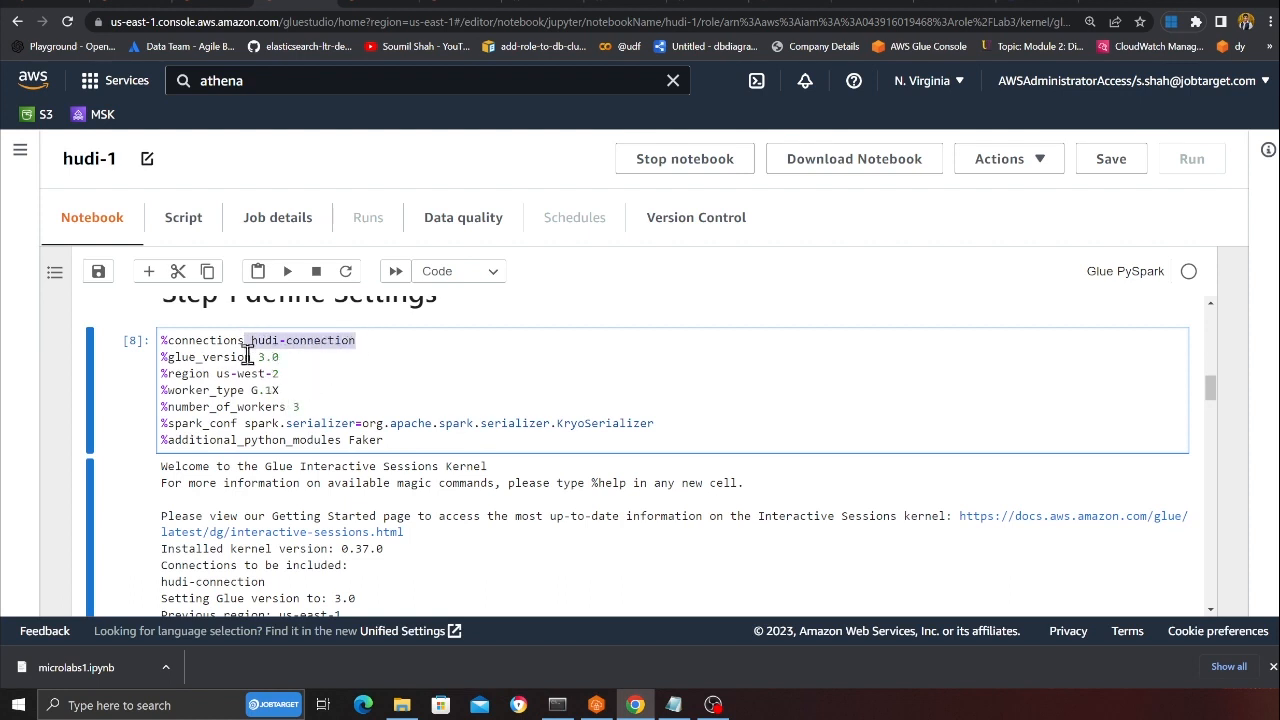
drag(223, 357, 285, 375)
mouse_move(180, 374)
mouse_down()
mouse_move(285, 376)
mouse_move(283, 390)
mouse_up()
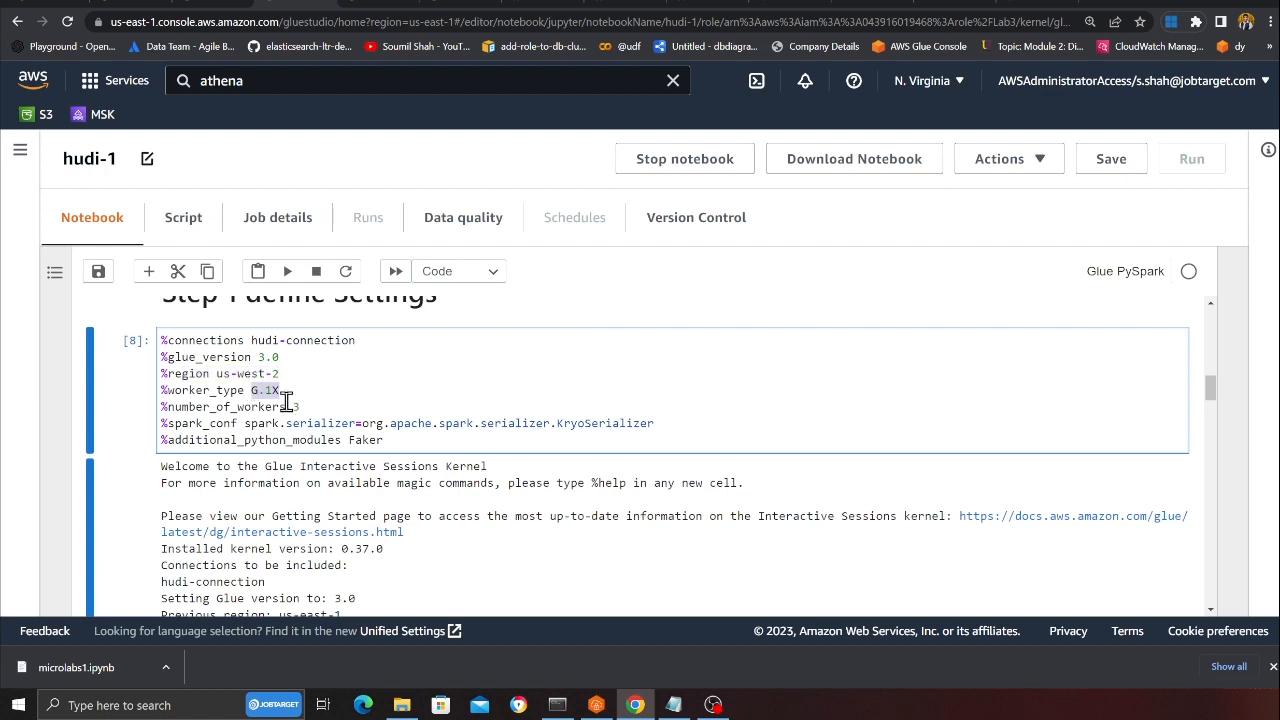
double_click(295, 407)
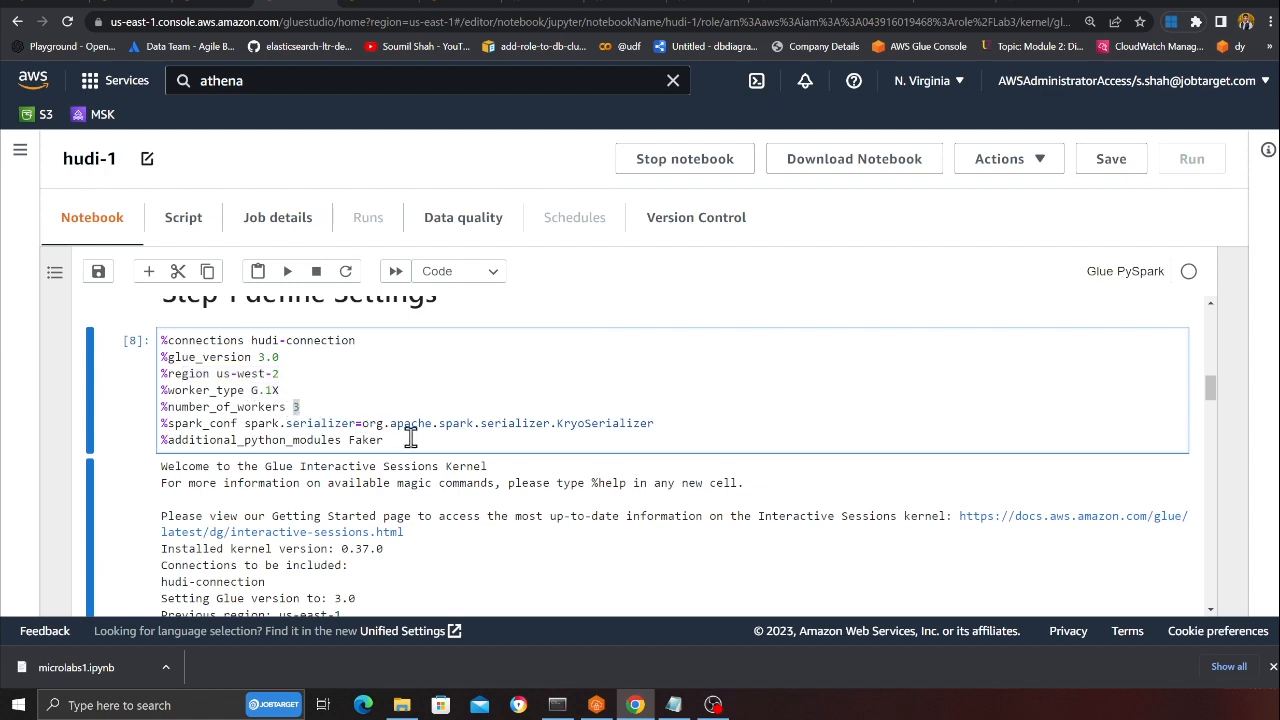
scroll(449, 437, down, 3)
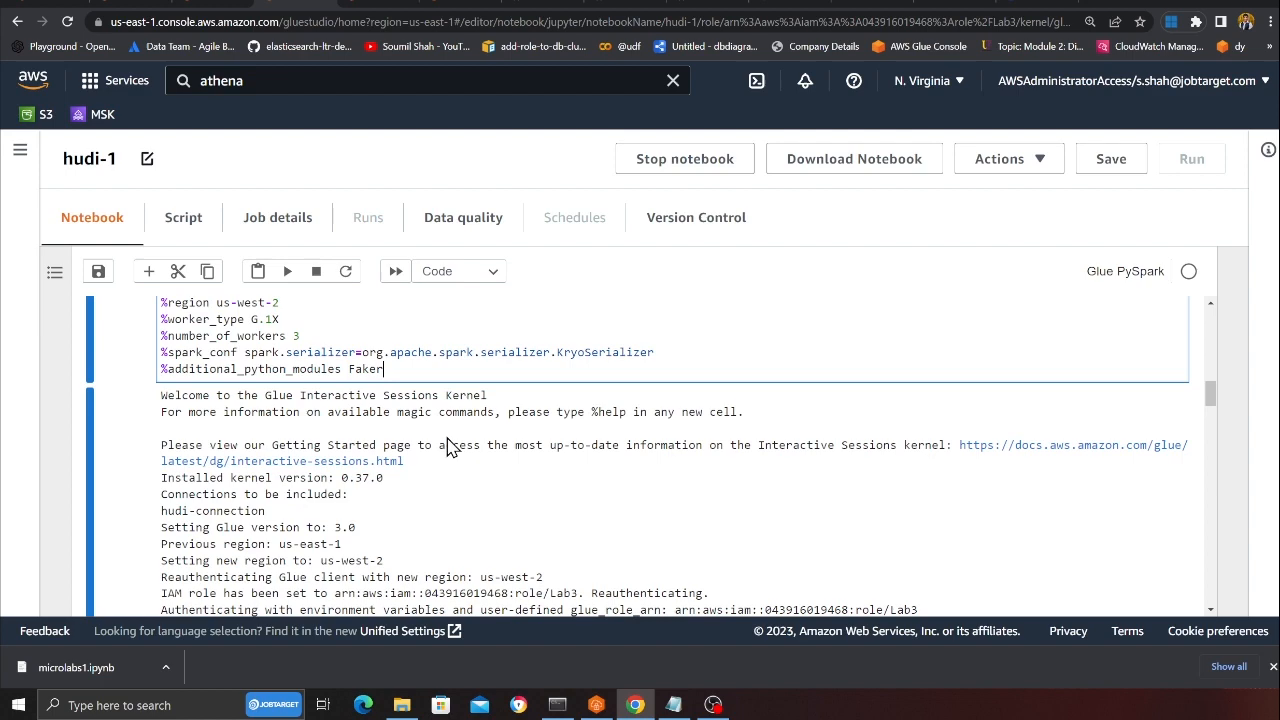
scroll(440, 440, down, 3)
scroll(440, 440, down, 3)
scroll(438, 448, down, 3)
scroll(439, 448, down, 1)
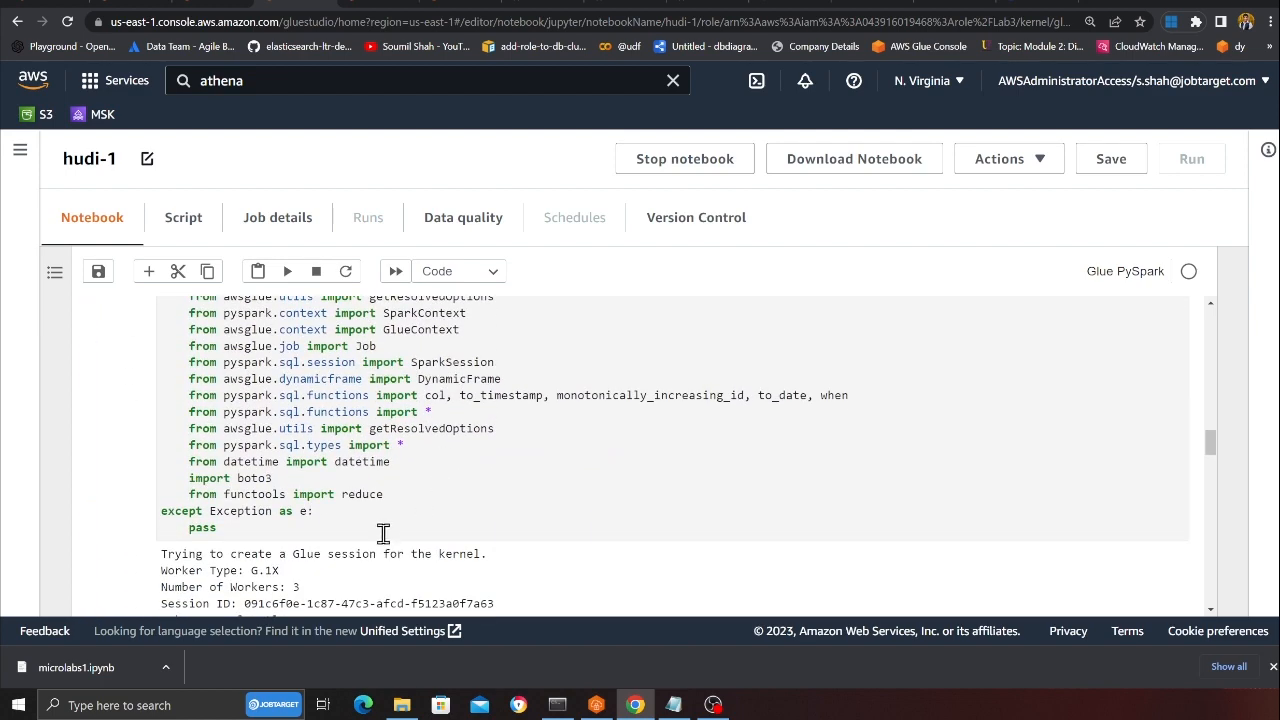
scroll(380, 530, up, 2)
scroll(333, 408, down, 2)
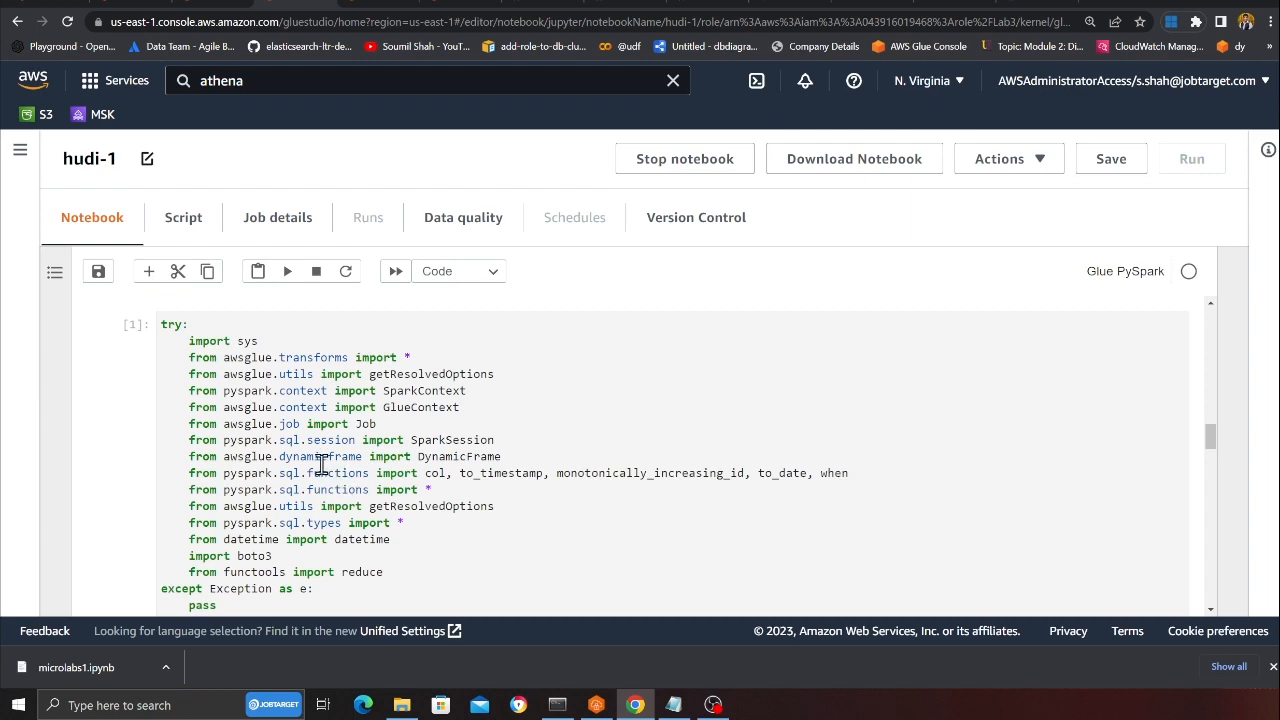
scroll(322, 462, down, 2)
scroll(322, 462, down, 1)
scroll(306, 420, down, 4)
scroll(306, 420, down, 3)
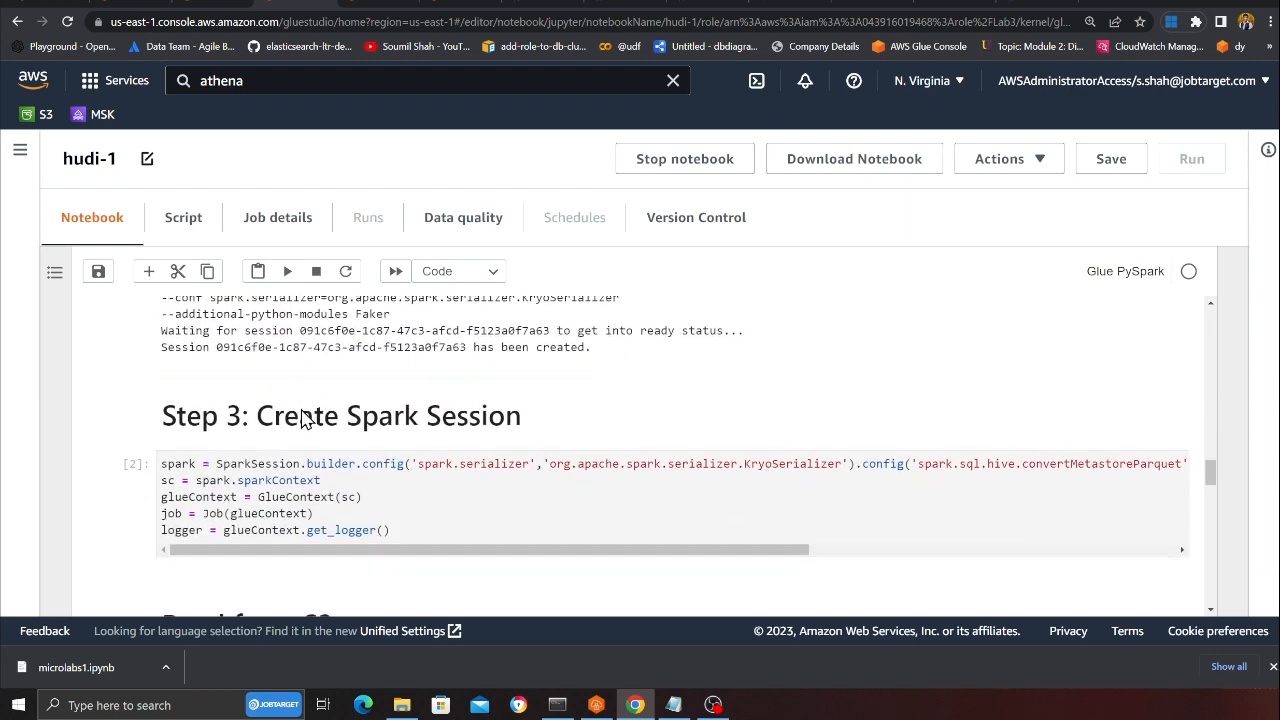
scroll(306, 420, down, 4)
scroll(306, 420, up, 2)
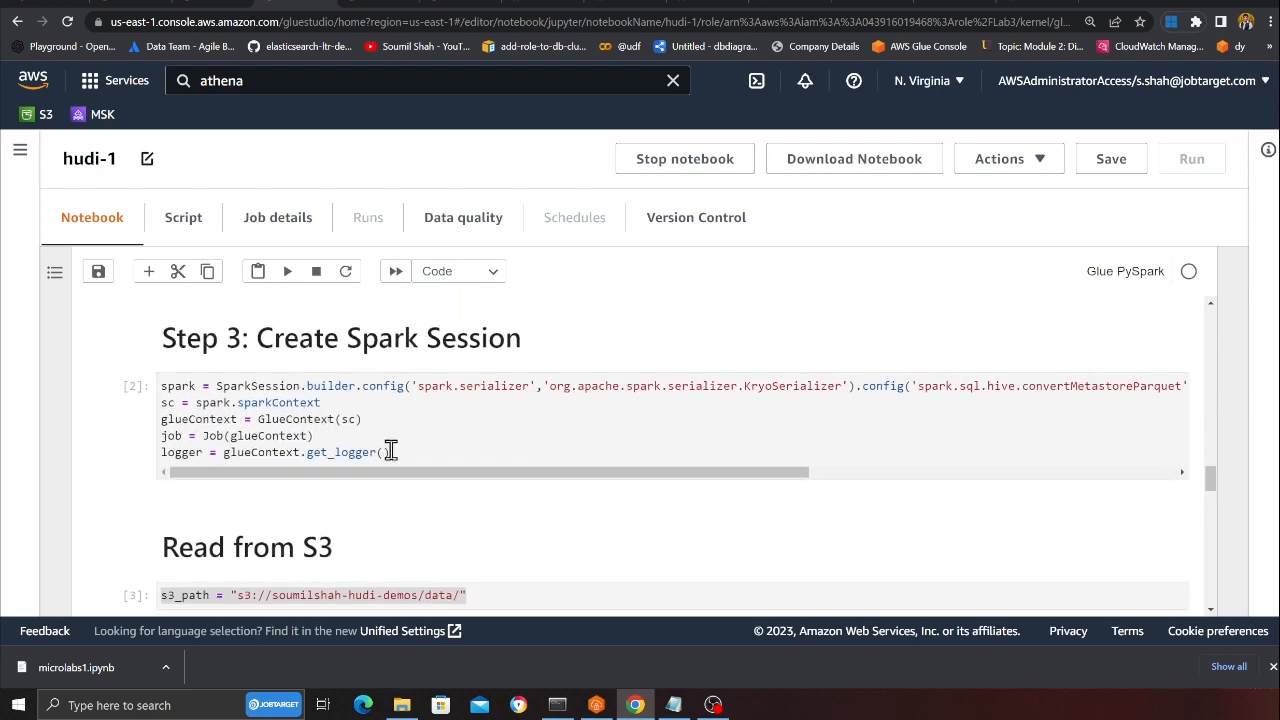
click(545, 390)
key(Return)
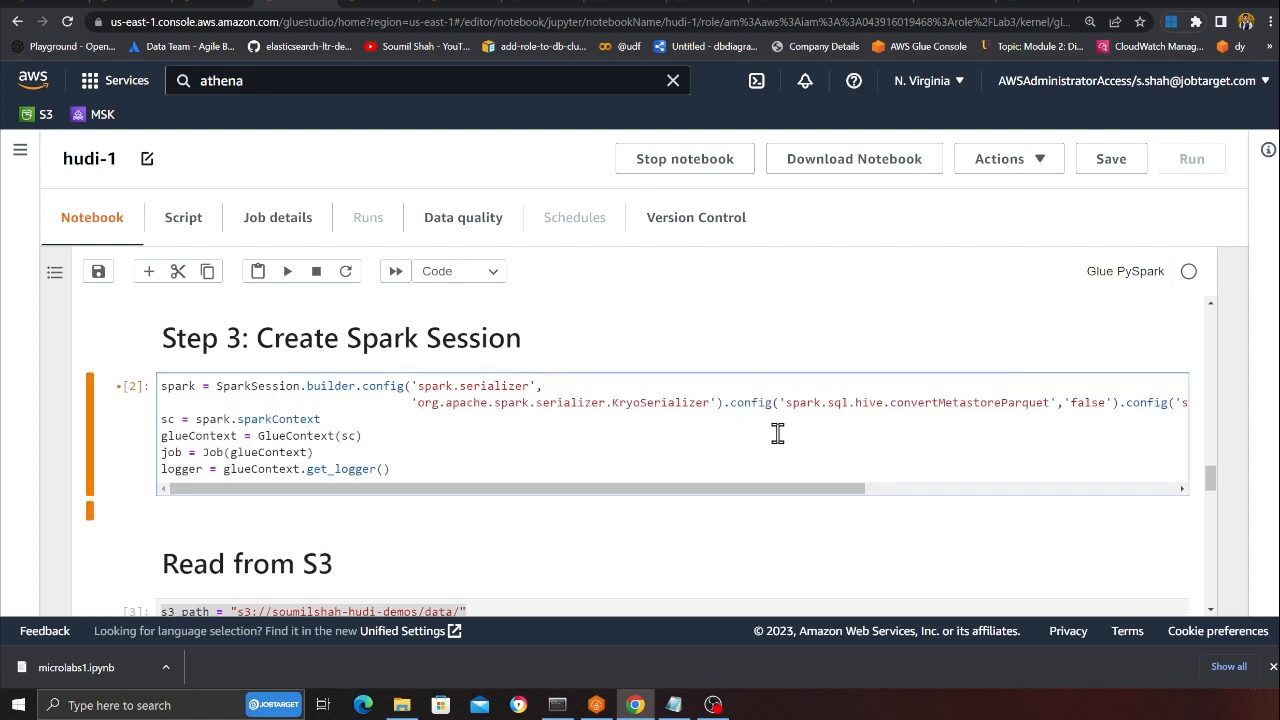
drag(740, 487, 1115, 513)
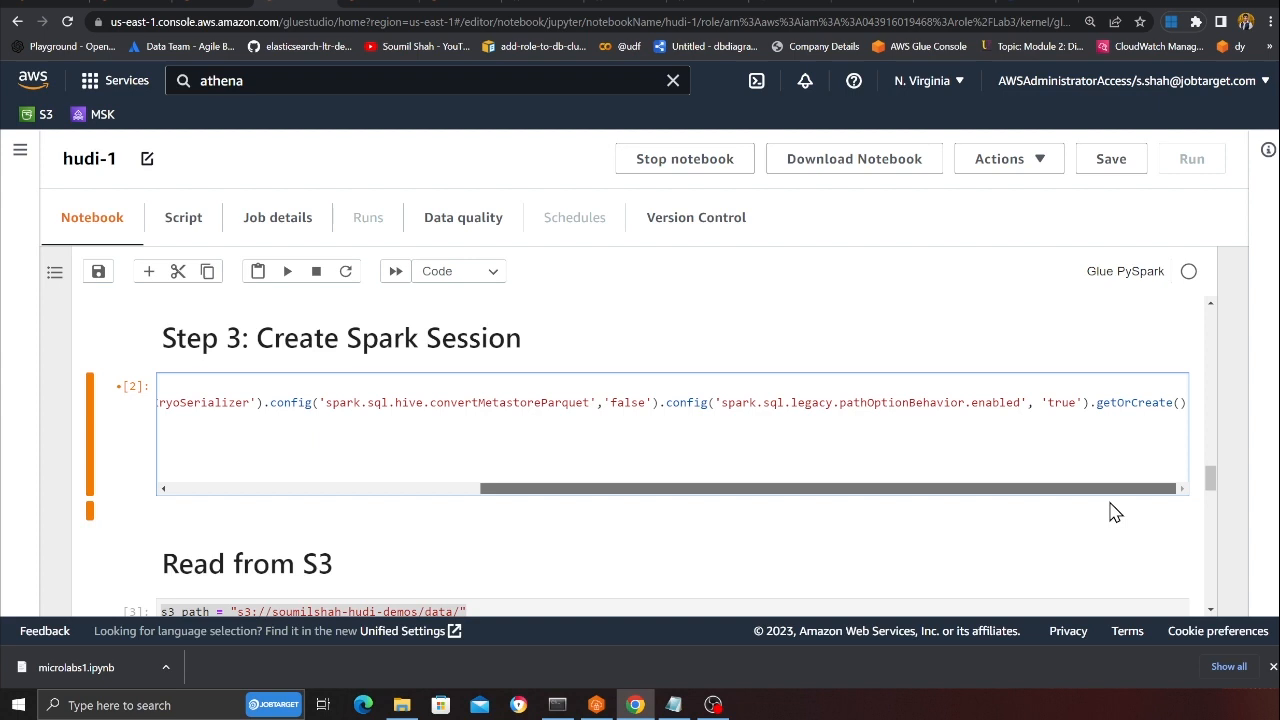
drag(1035, 512, 525, 505)
scroll(270, 455, down, 2)
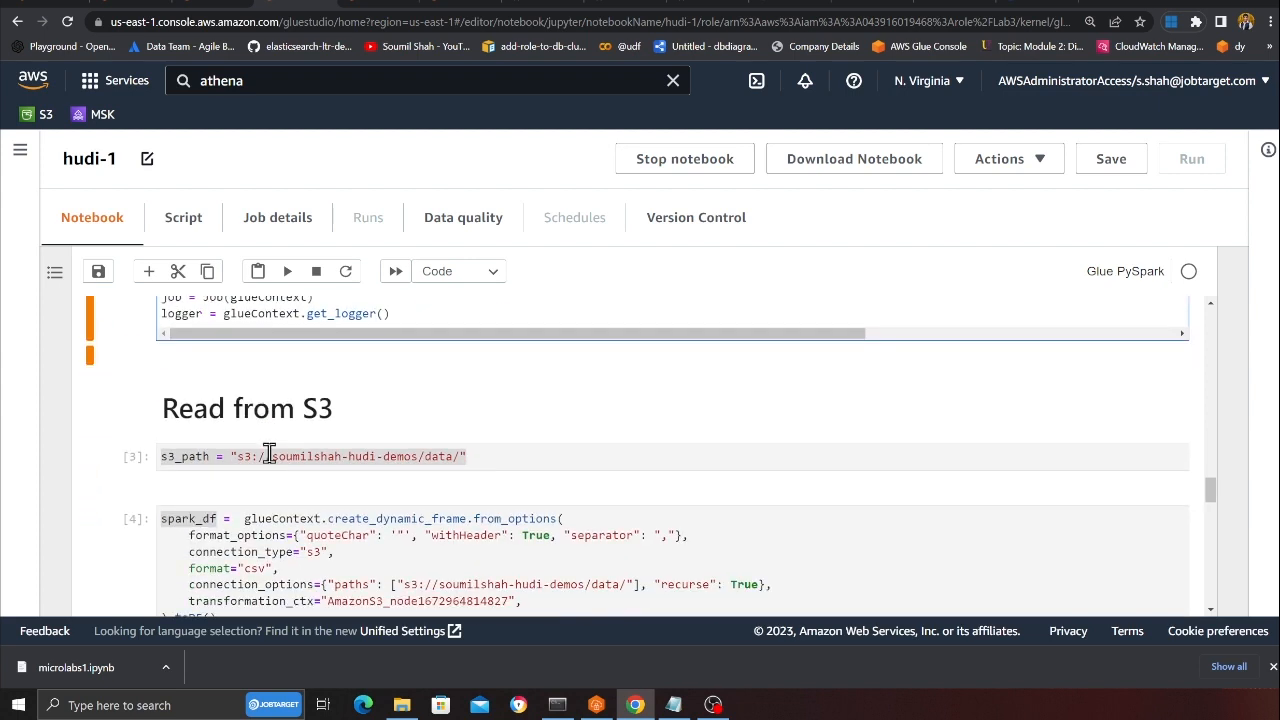
click(468, 456)
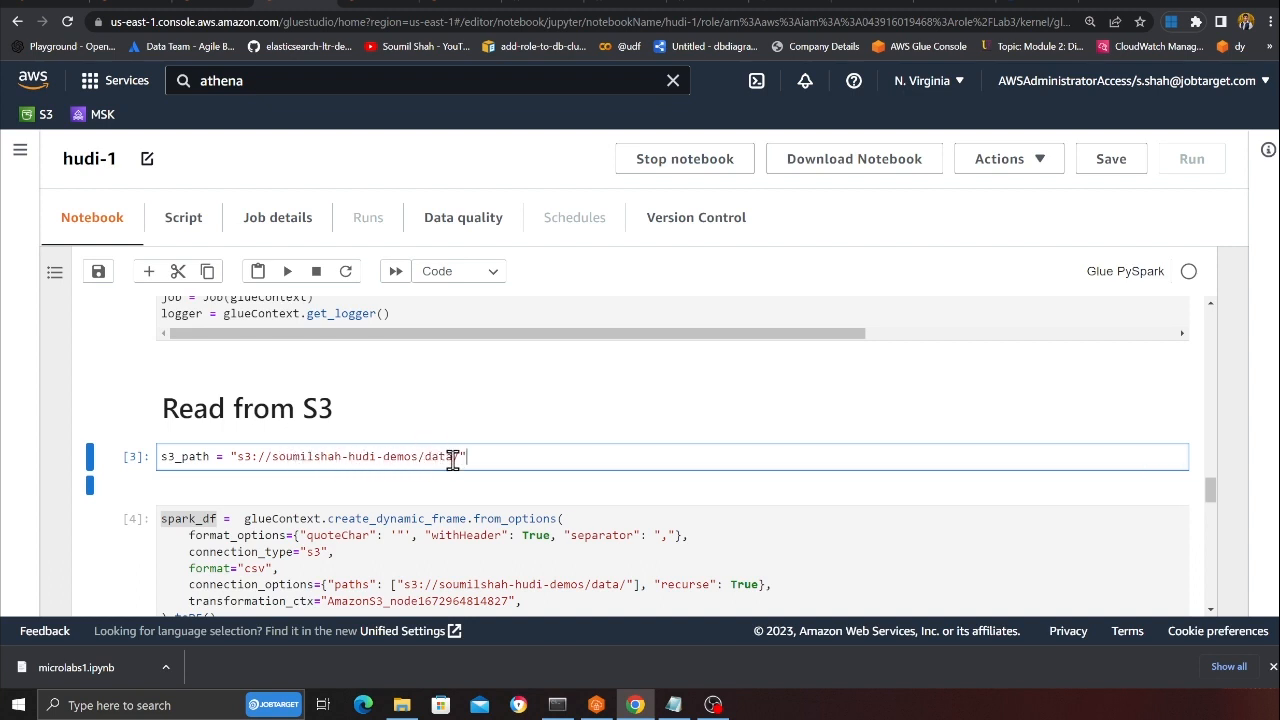
scroll(510, 460, down, 1)
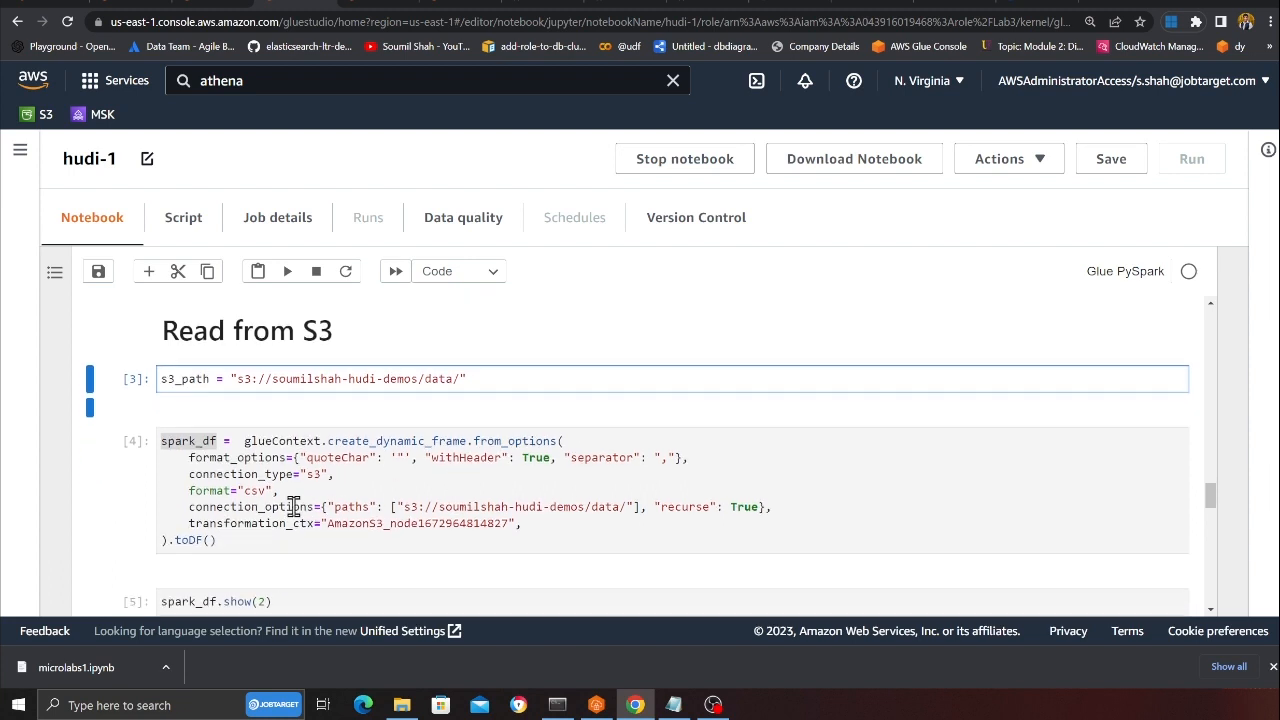
click(298, 508)
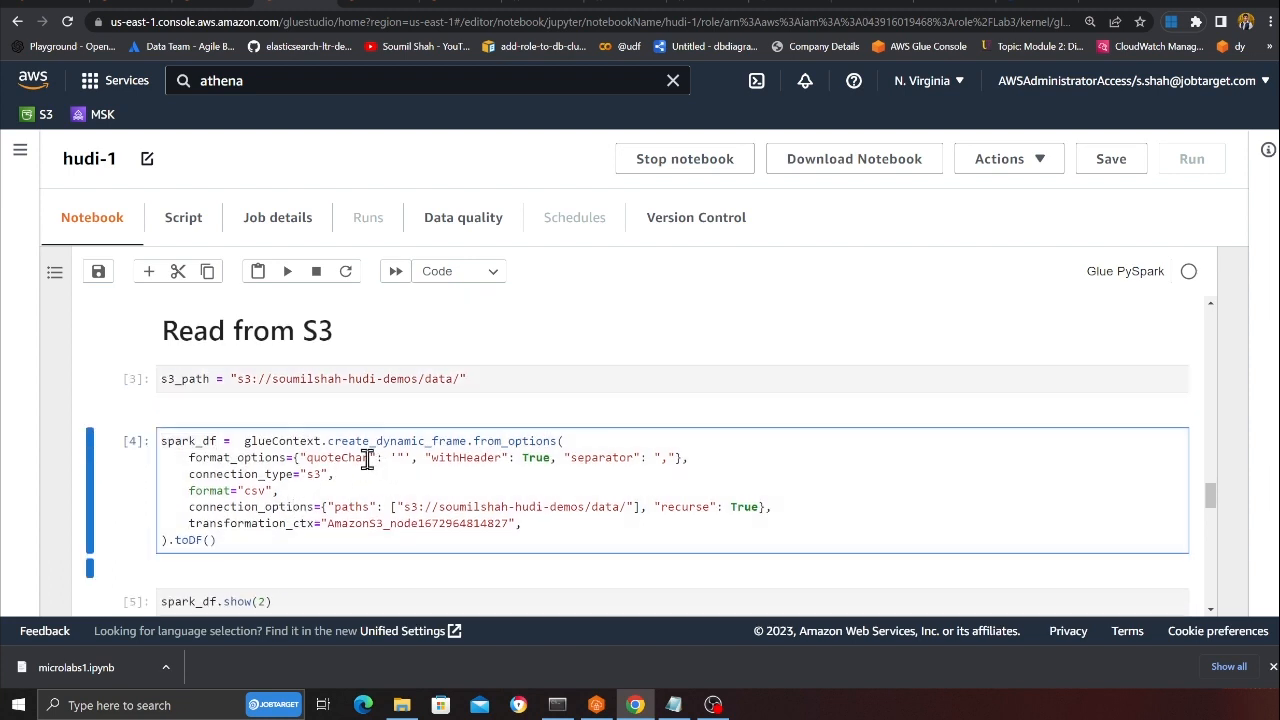
drag(237, 540, 180, 541)
scroll(290, 500, down, 3)
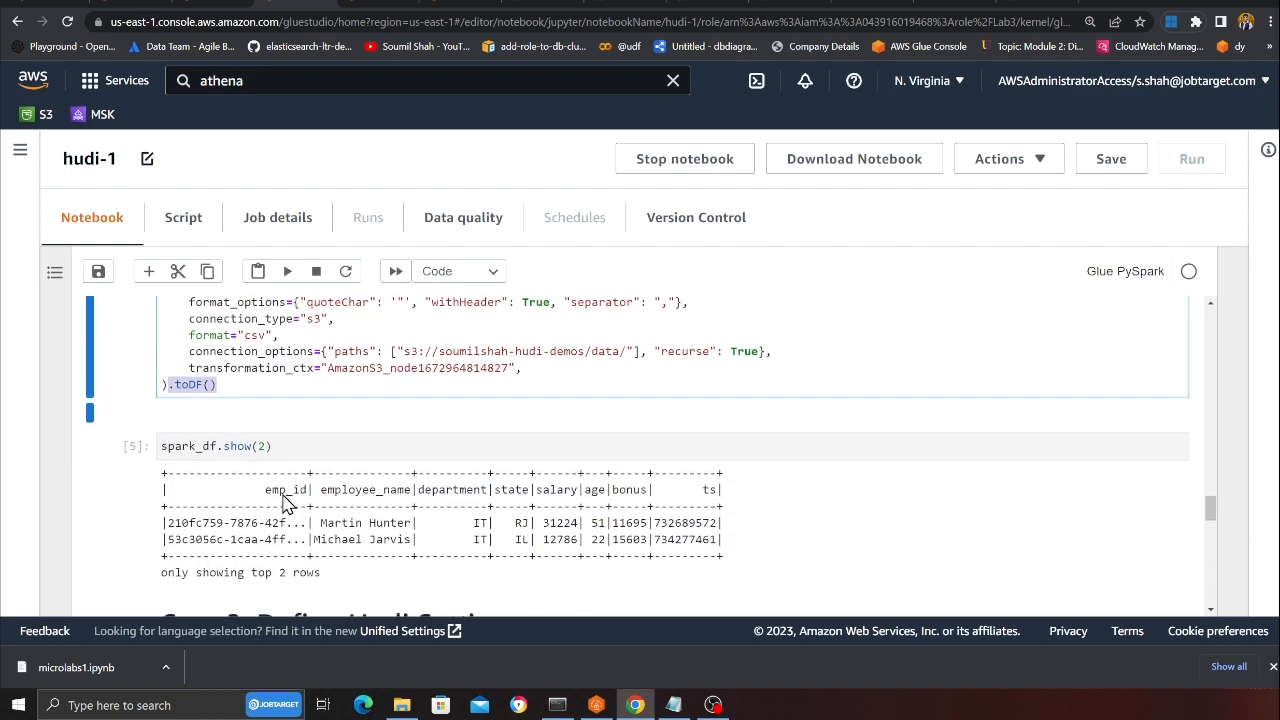
scroll(290, 420, up, 2)
scroll(305, 405, up, 2)
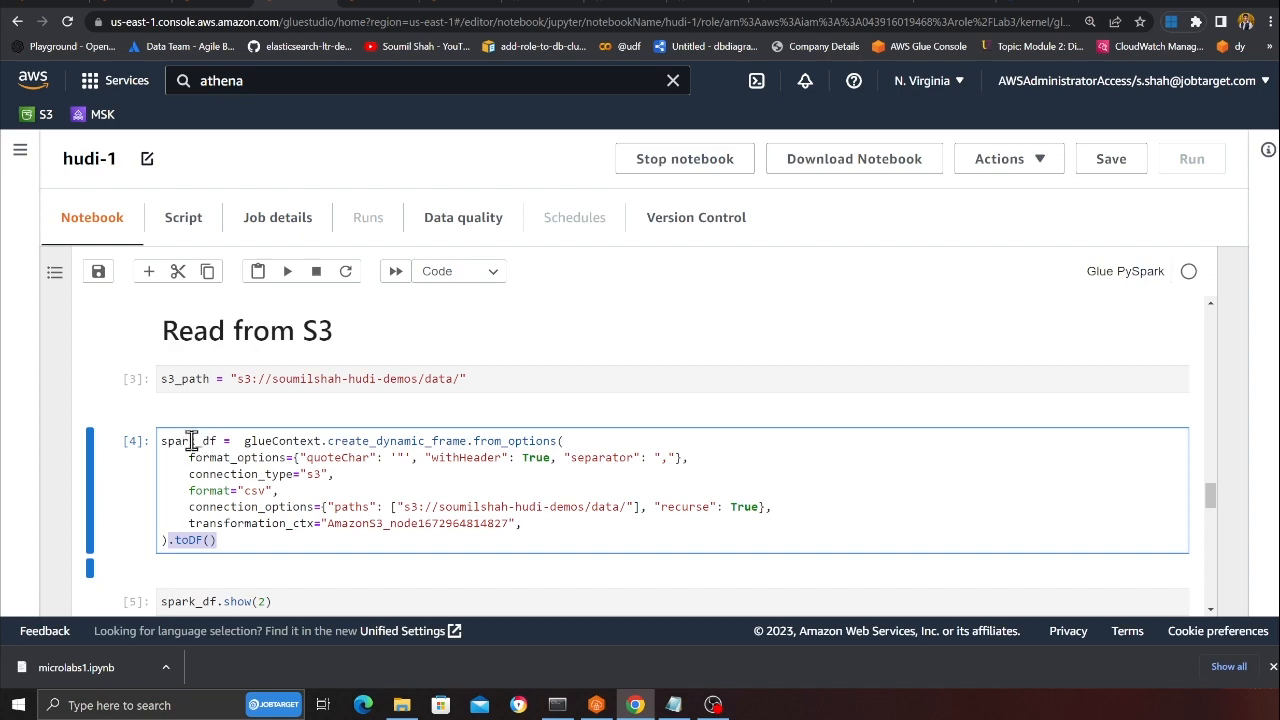
scroll(196, 447, down, 3)
scroll(228, 472, down, 1)
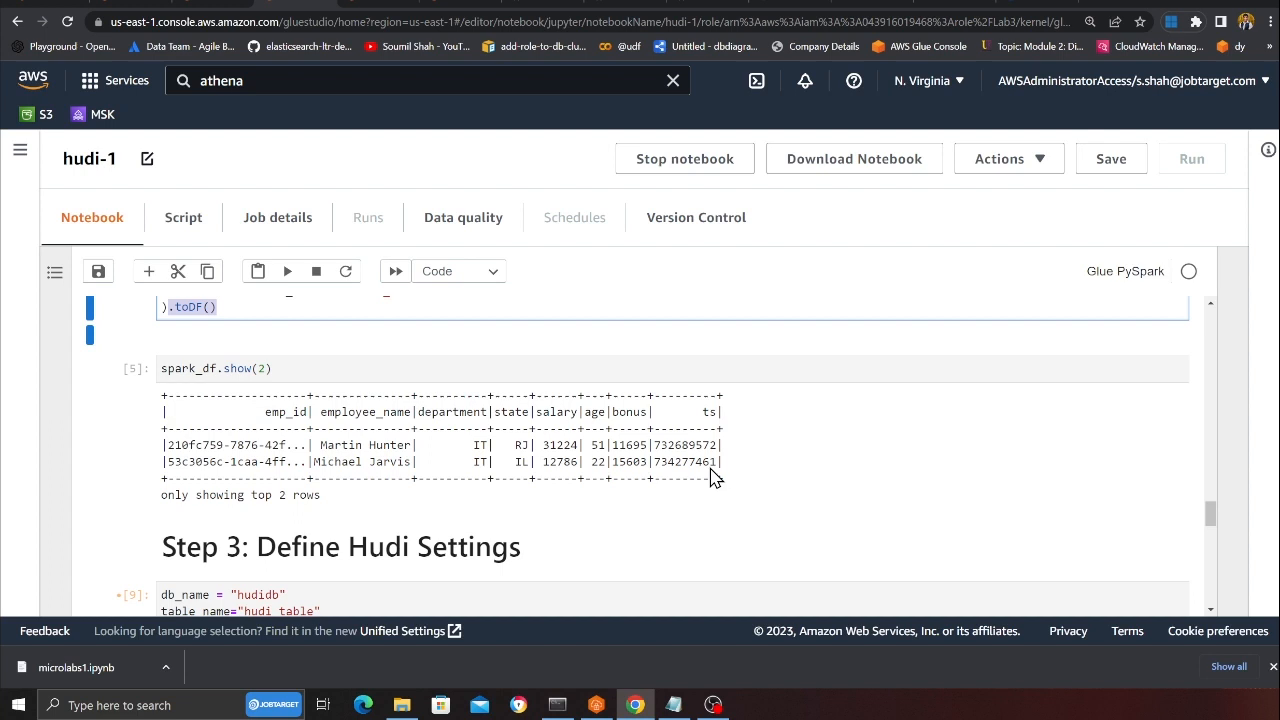
drag(722, 462, 150, 410)
click(510, 505)
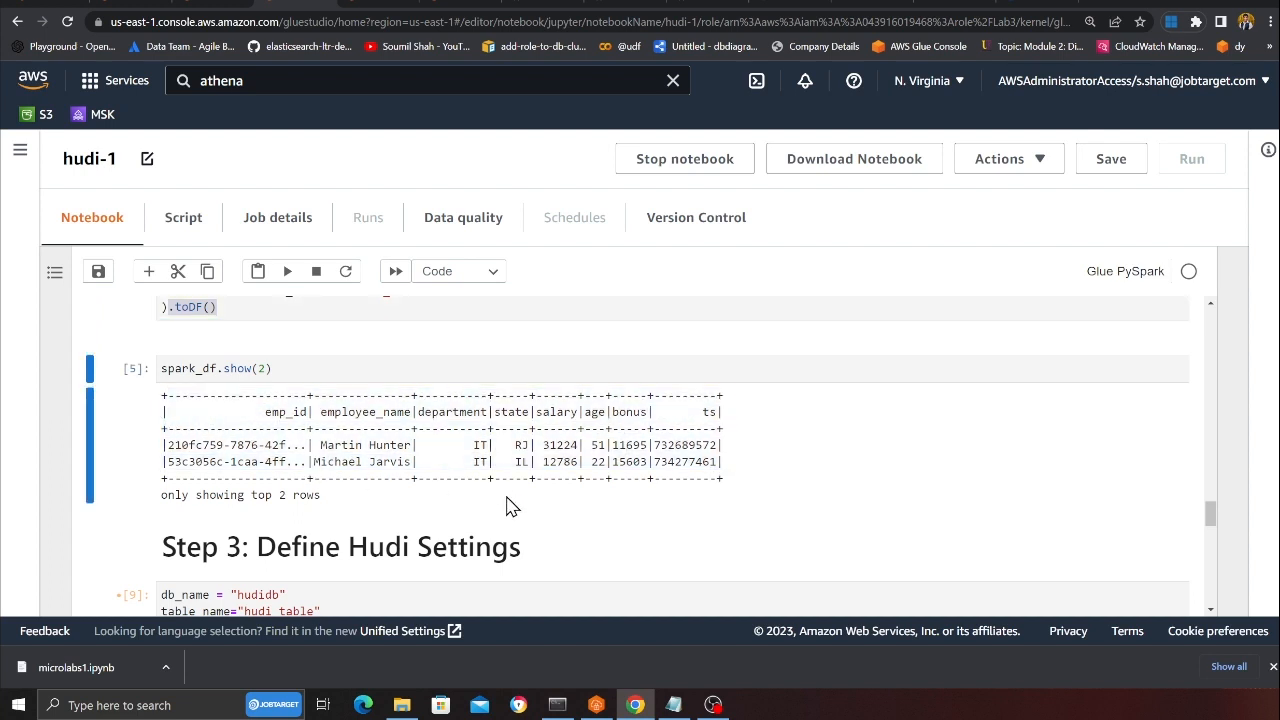
scroll(375, 430, down, 2)
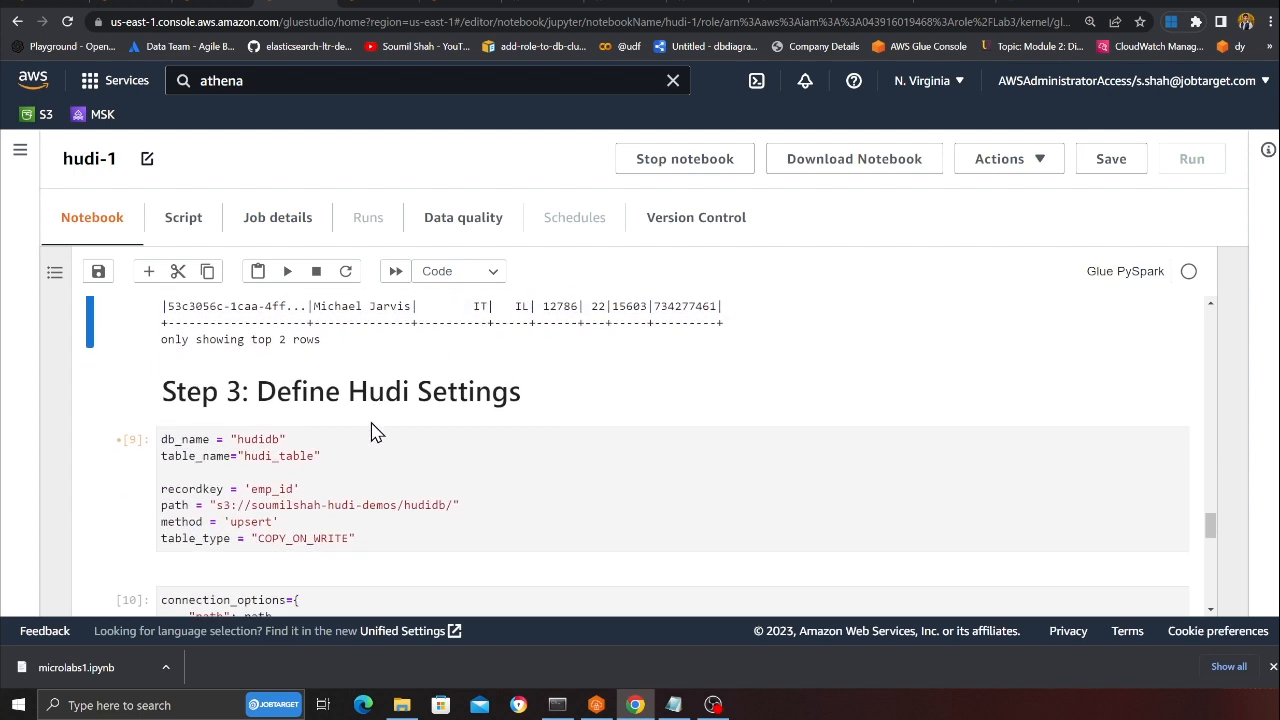
scroll(327, 517, down, 1)
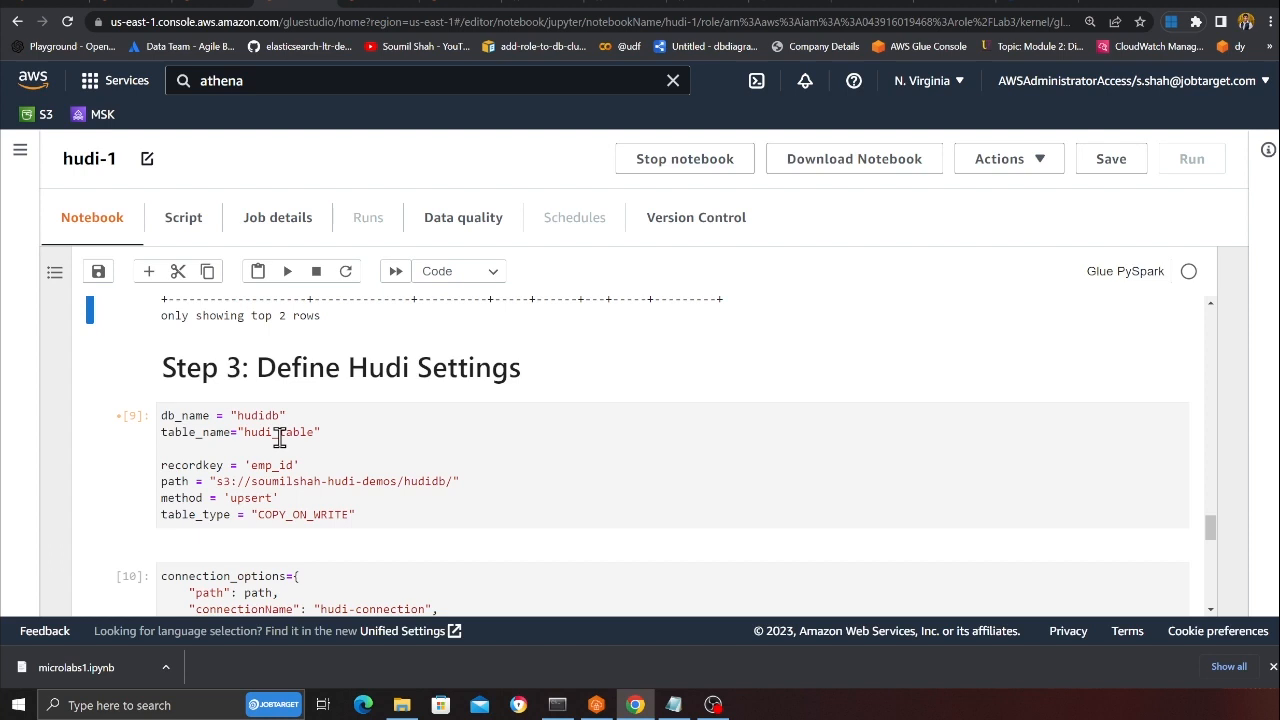
scroll(275, 410, up, 1)
scroll(295, 443, up, 1)
- Note the emp_id record key column and run the Hudi settings cell
drag(266, 414, 310, 418)
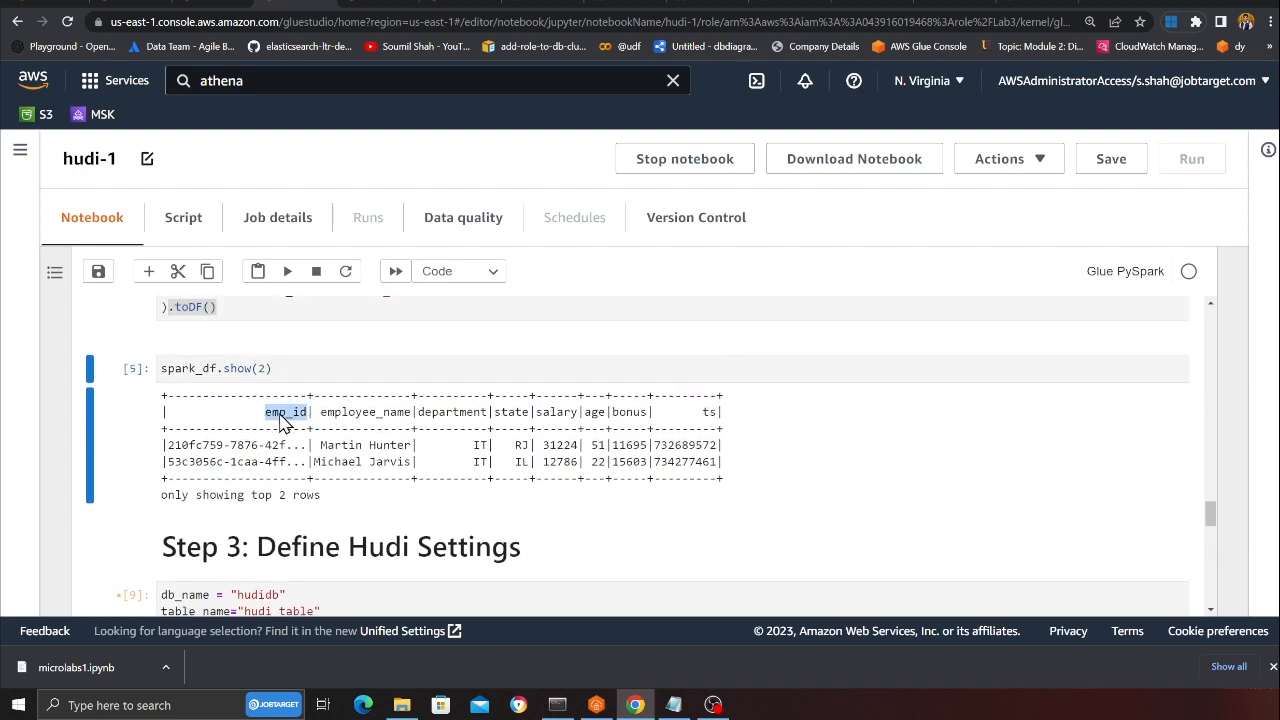
scroll(300, 440, down, 2)
scroll(335, 485, down, 1)
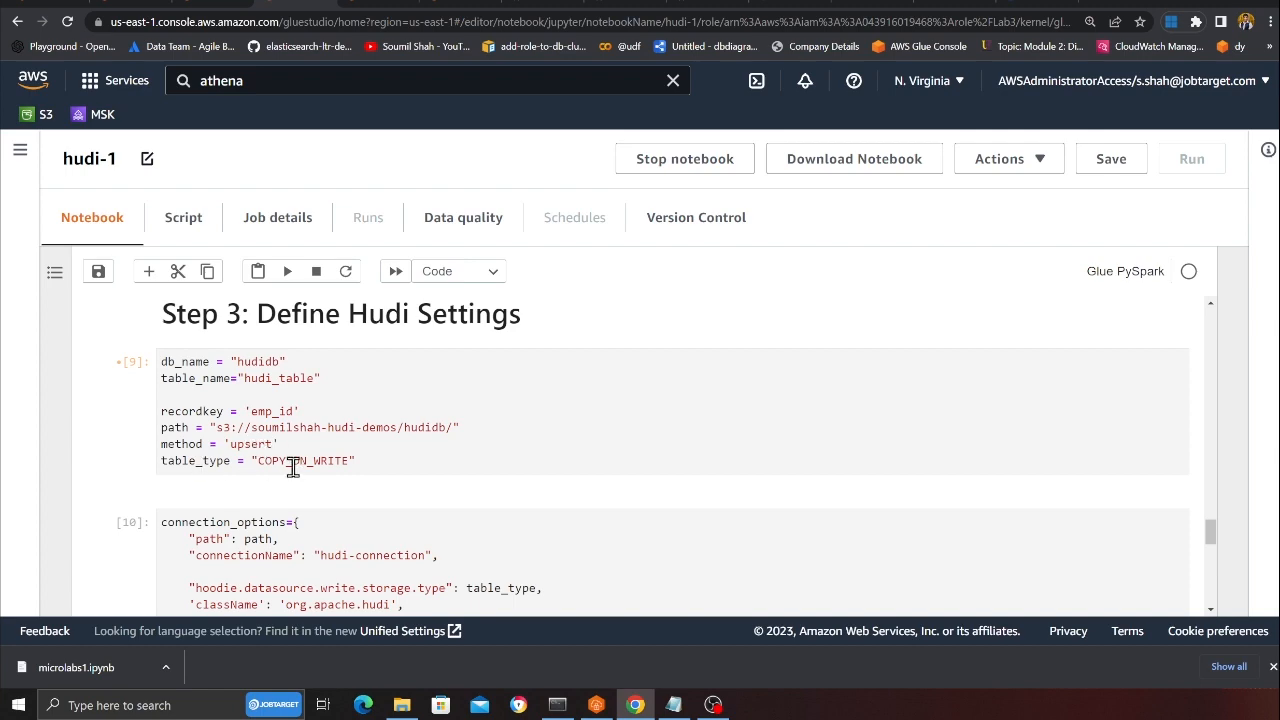
click(420, 458)
key(shift+Return)
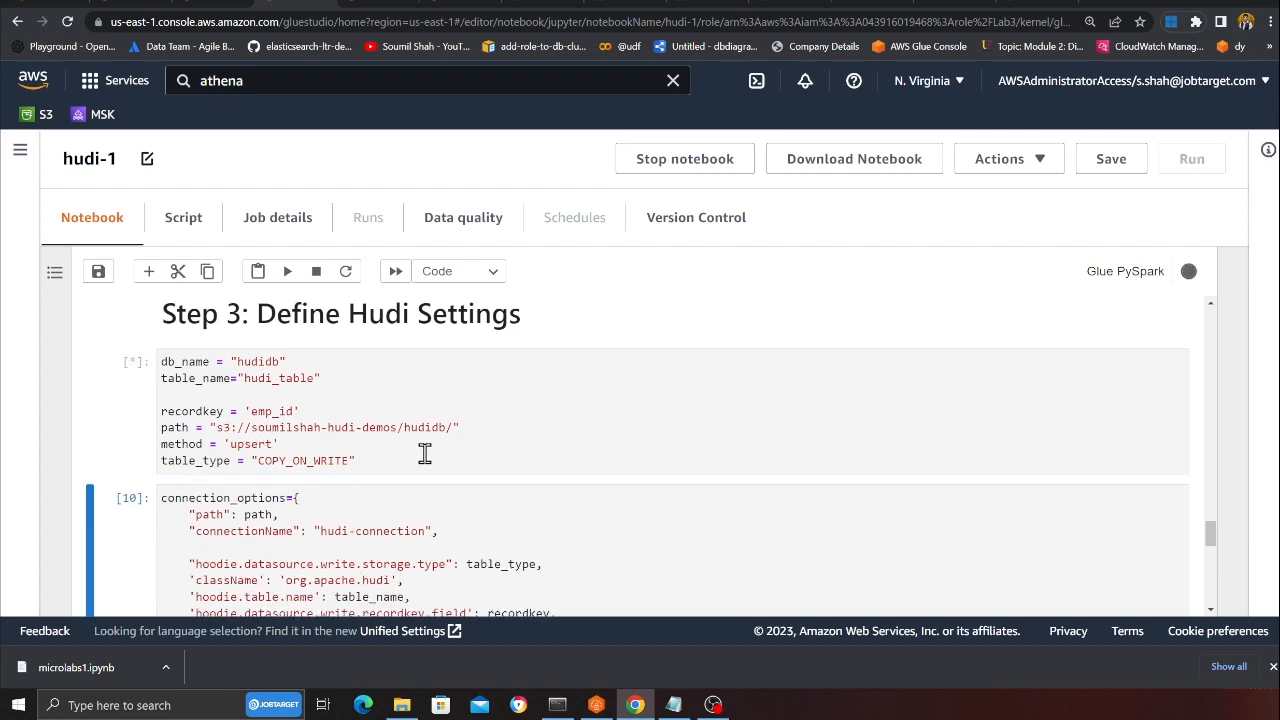
scroll(387, 490, down, 2)
scroll(440, 475, down, 1)
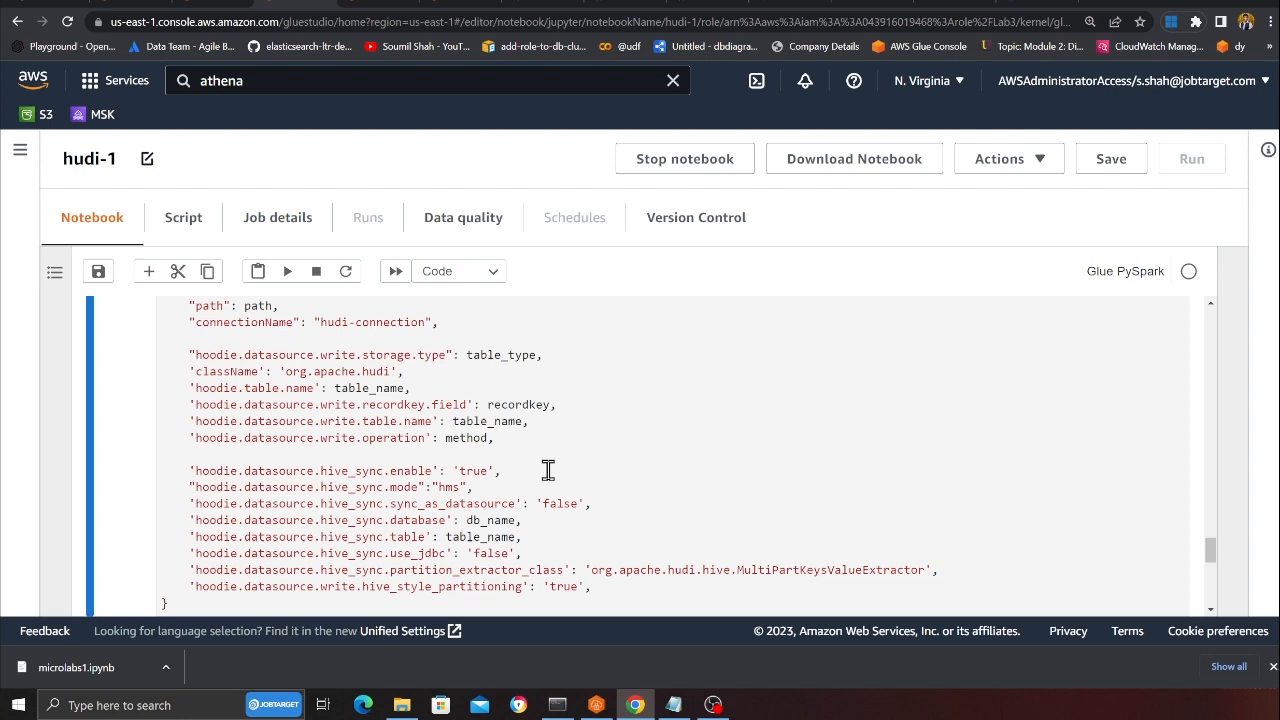
scroll(548, 470, down, 2)
scroll(400, 495, down, 1)
scroll(290, 500, down, 2)
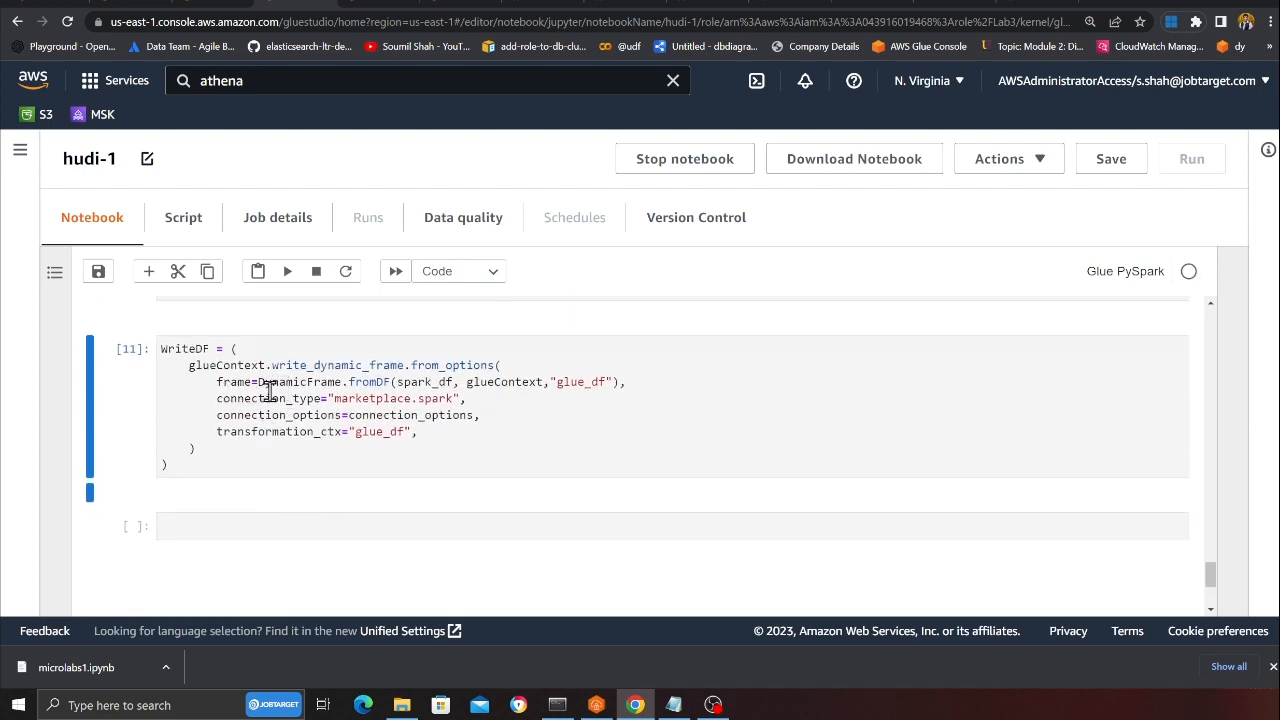
- Walk through glueContext.write_dynamic_frame.from_options and the spark_df frame conversion
double_click(228, 365)
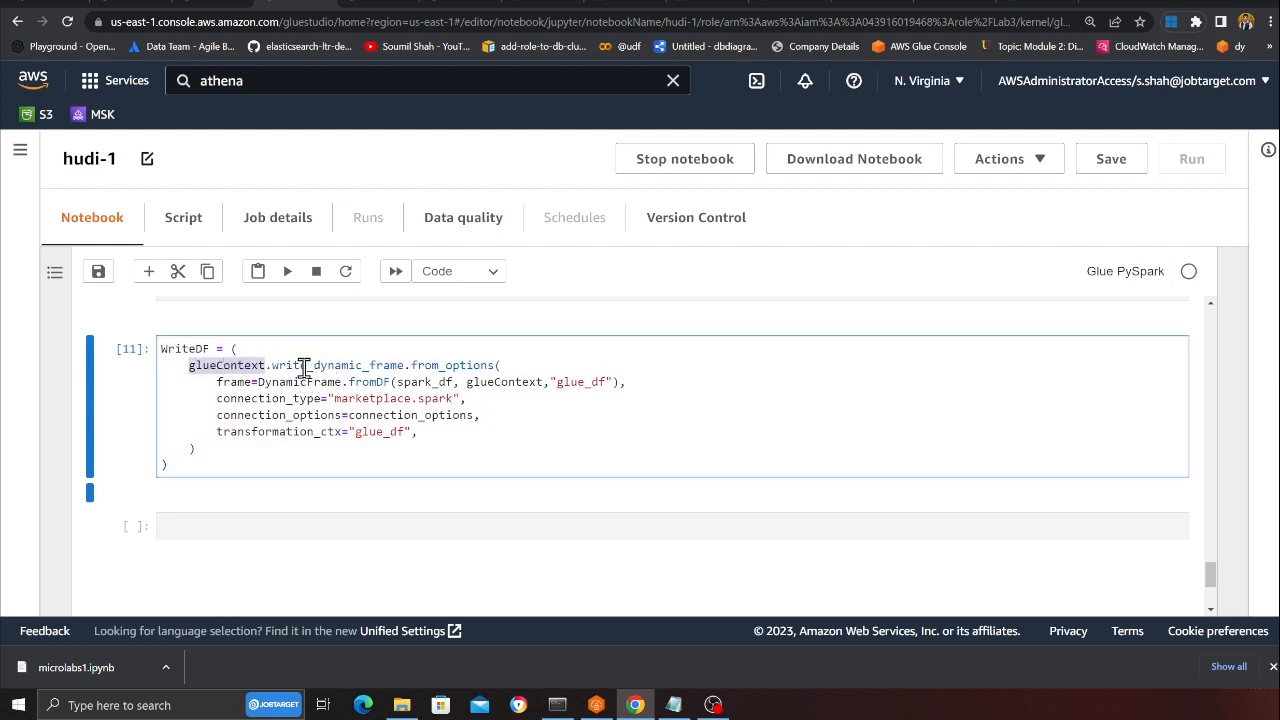
double_click(303, 365)
double_click(448, 365)
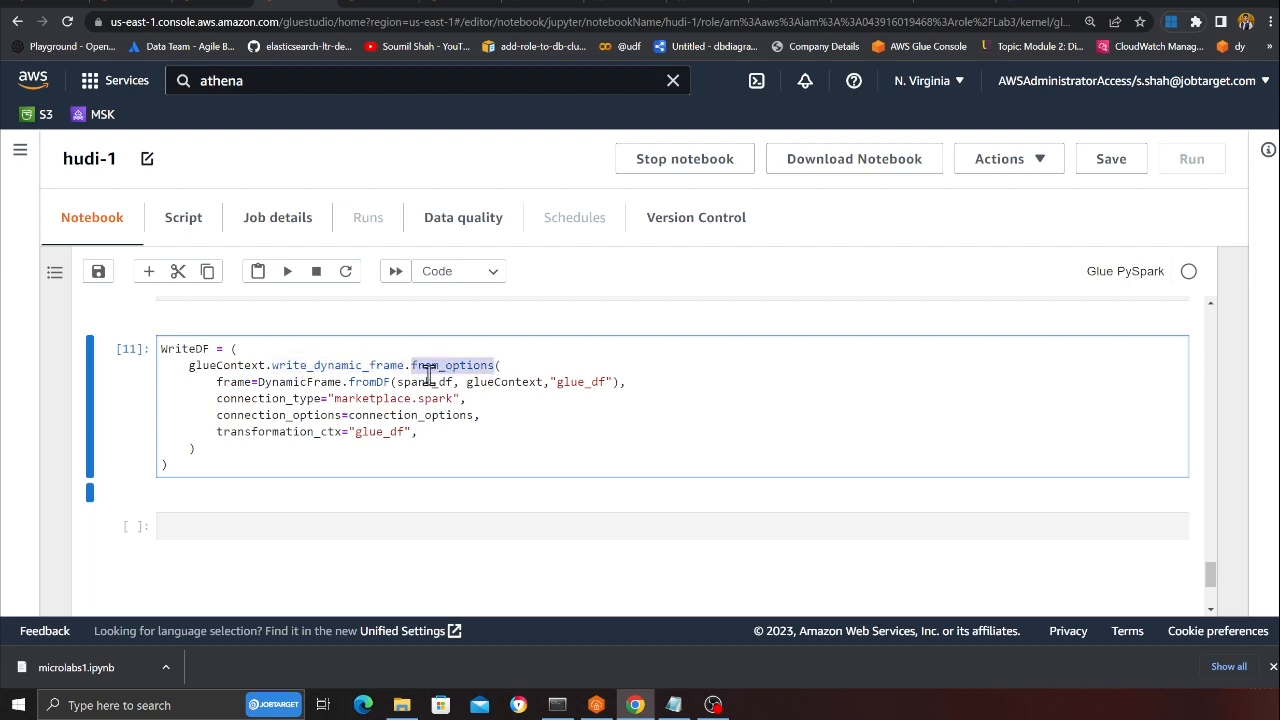
double_click(424, 382)
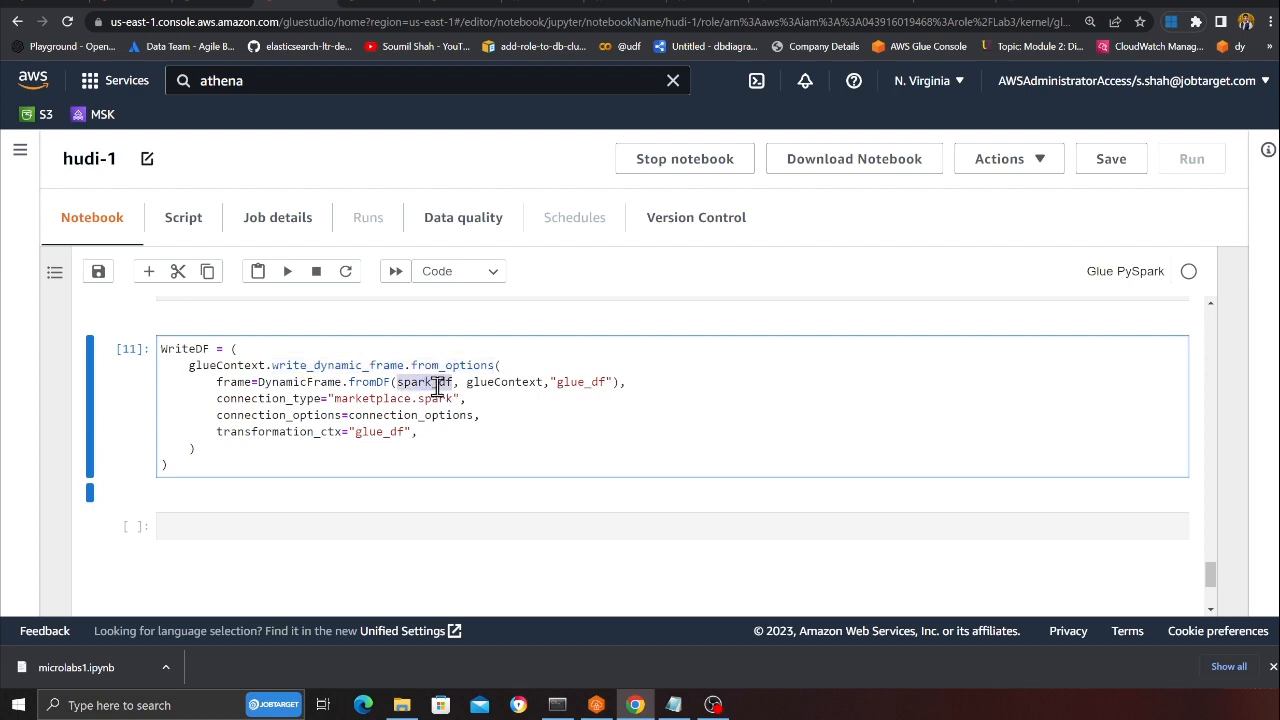
drag(640, 390, 218, 386)
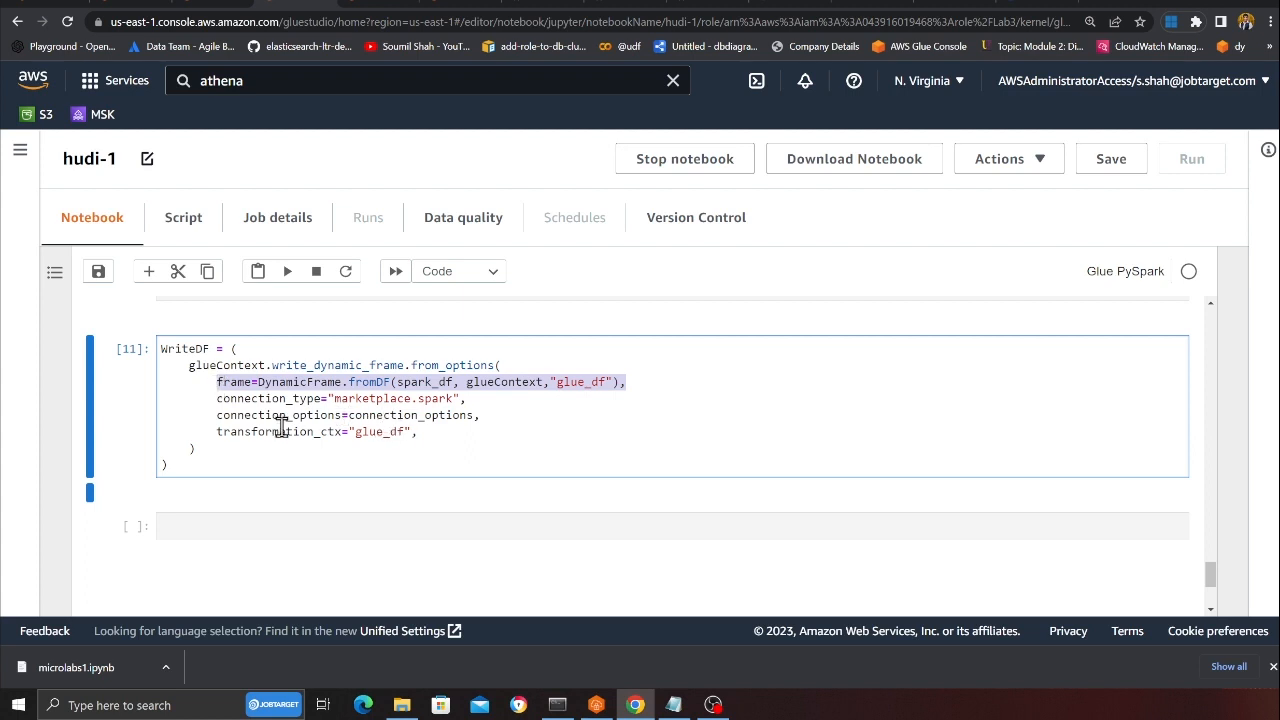
- Review the connection_options line and run the WriteDF cell to write the Hudi table
click(330, 452)
drag(209, 416, 485, 420)
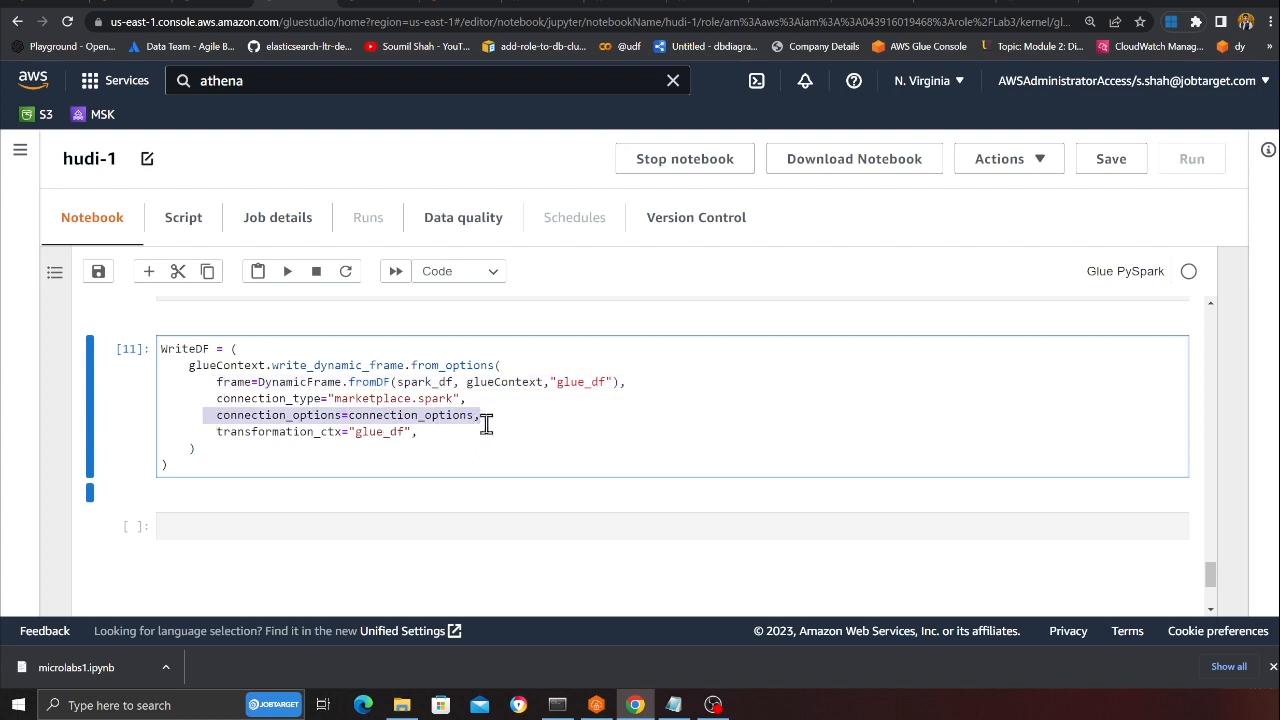
click(300, 438)
key(shift+Return)
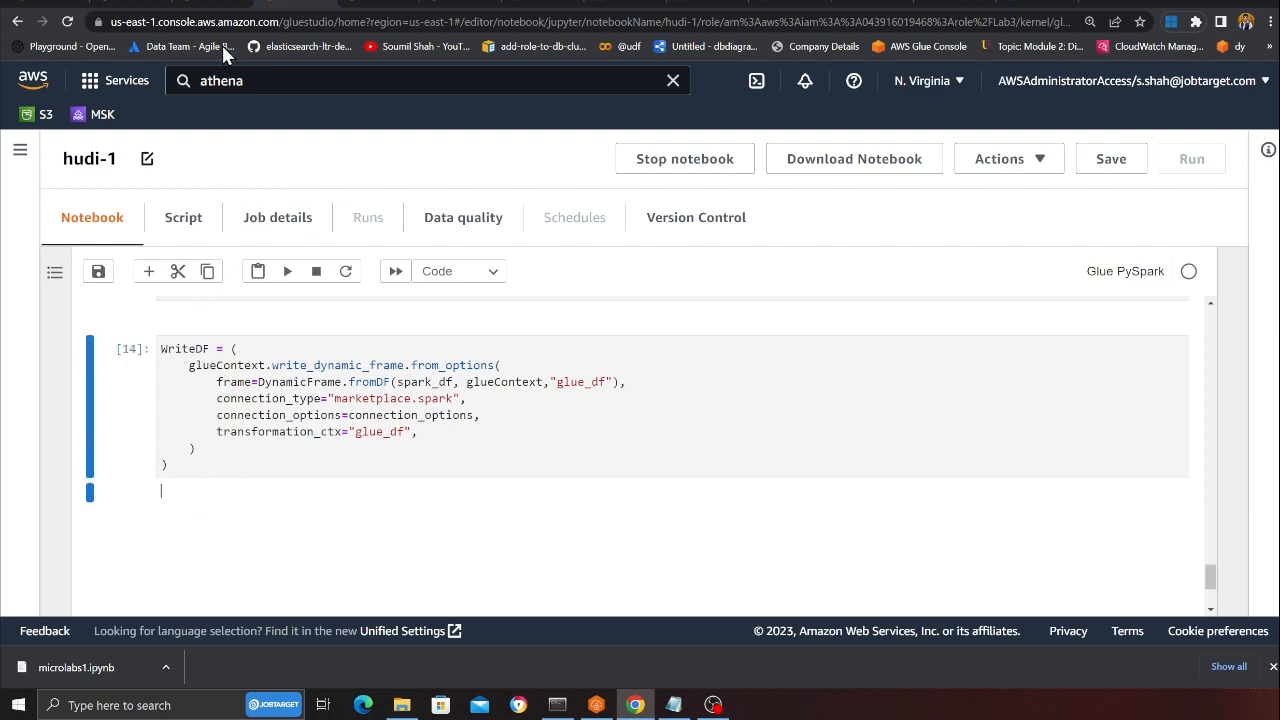
- Refresh Glue Databases to see hudidb, then view its hudidb/ folder in S3
click(185, 6)
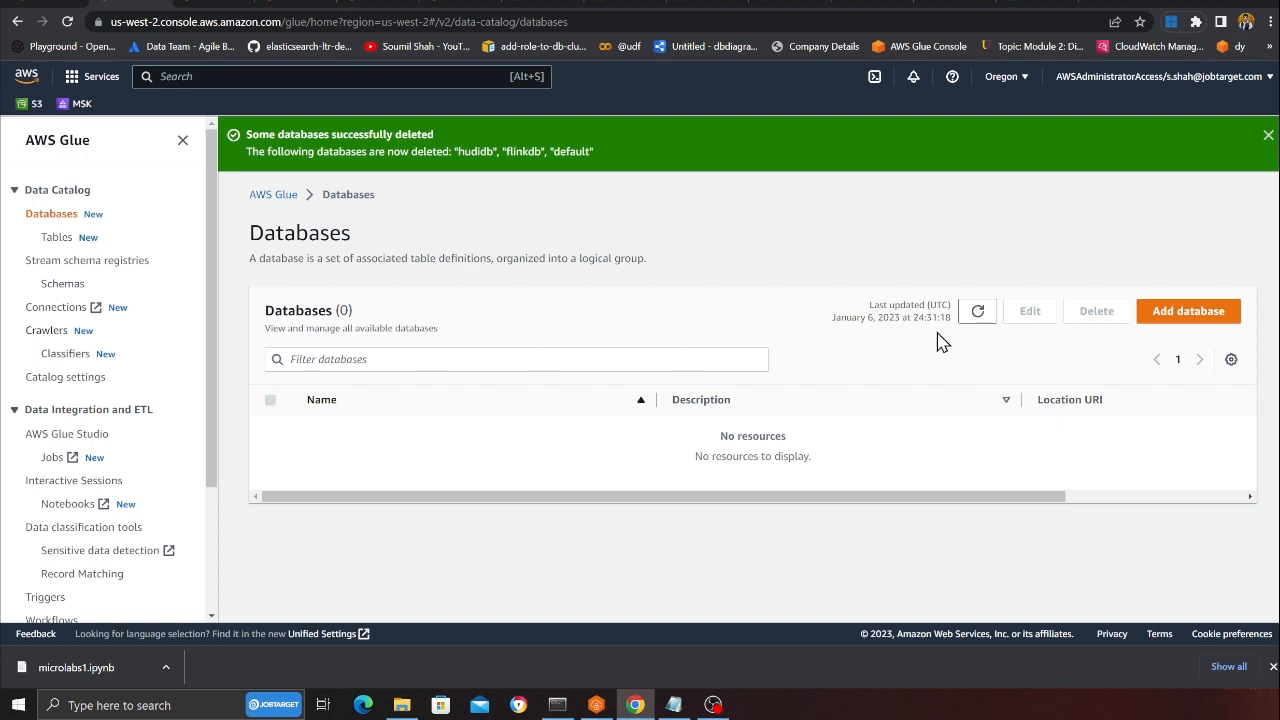
click(978, 311)
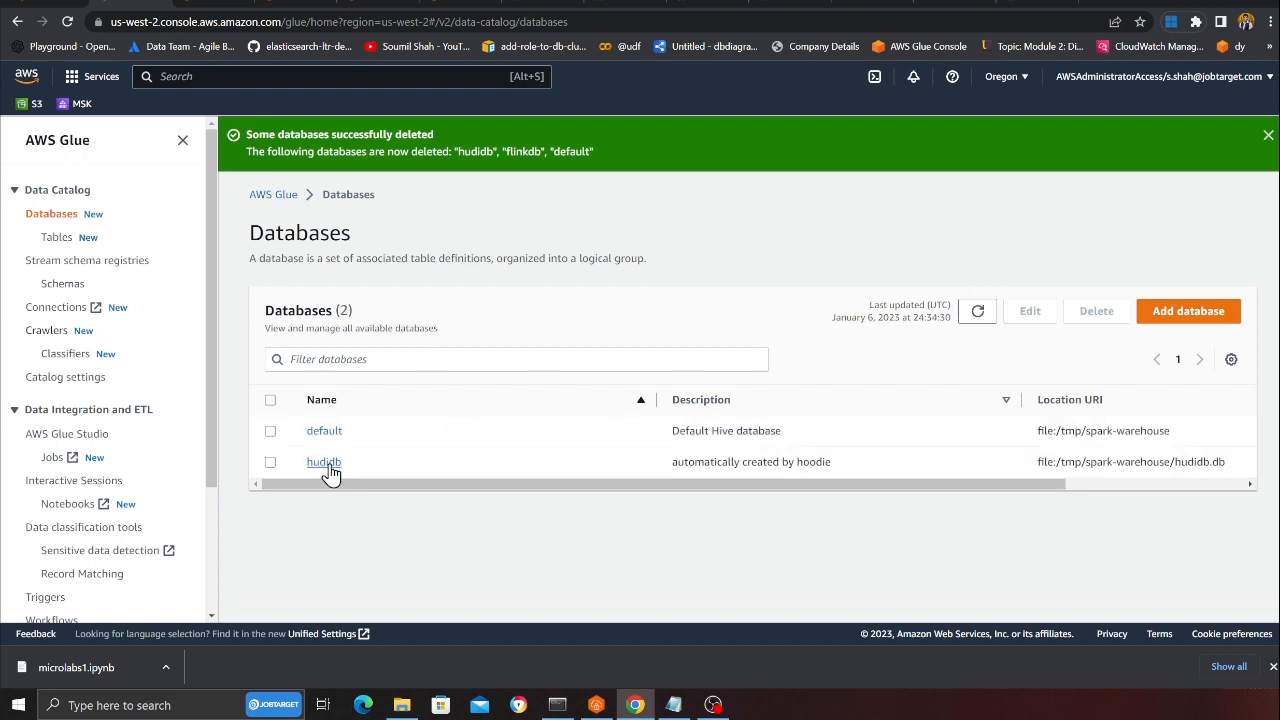
click(323, 462)
scroll(380, 450, down, 1)
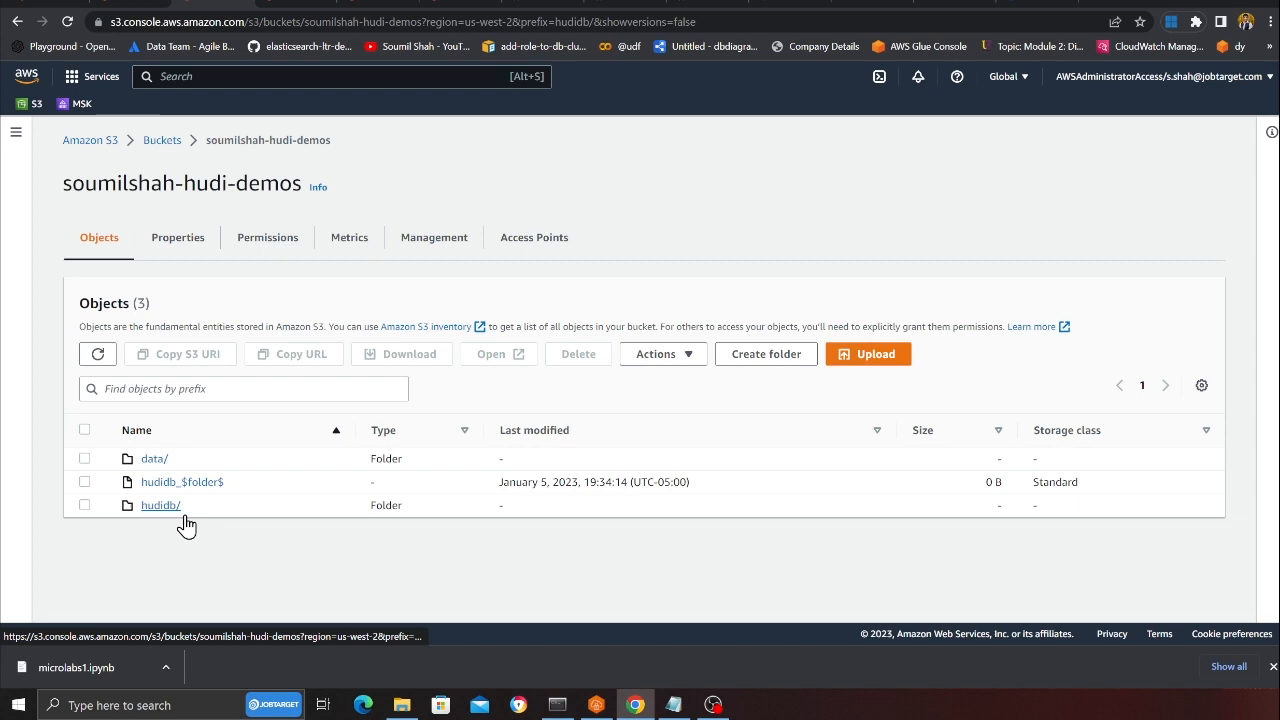
click(155, 505)
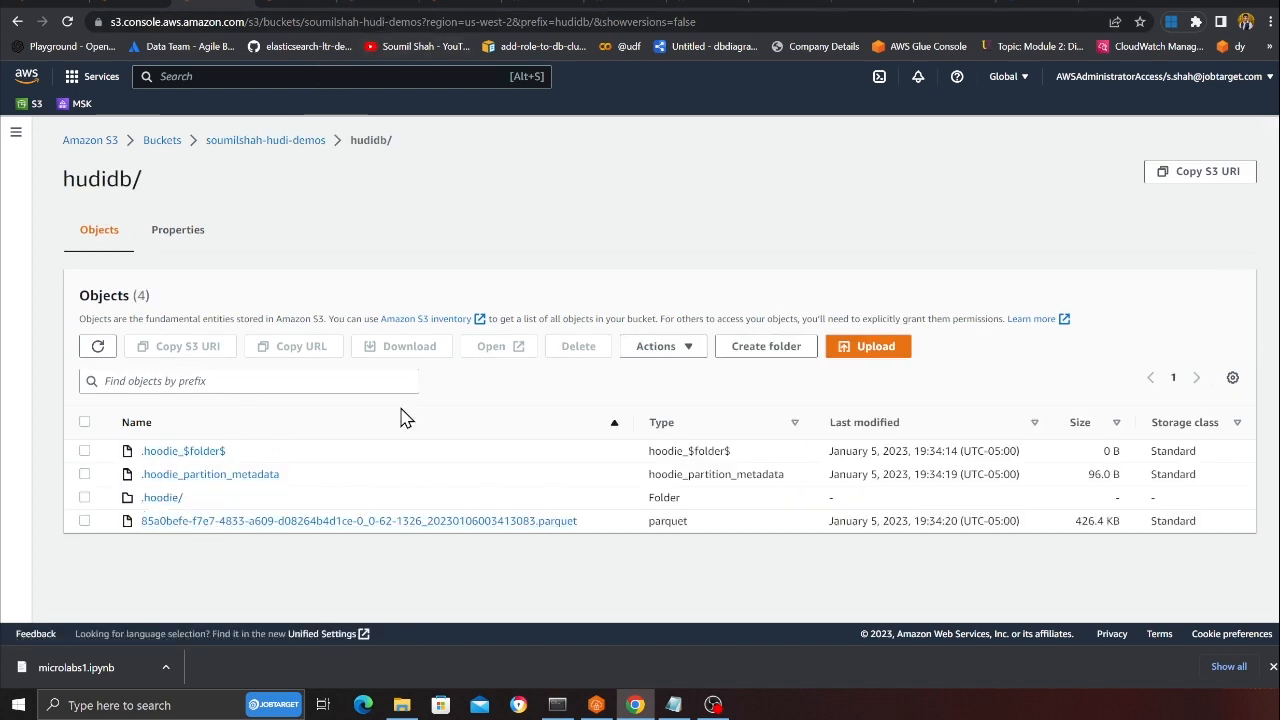
- In Athena, refresh the catalog and keep hudidb as the selected database
click(370, 8)
key(ctrl+minus)
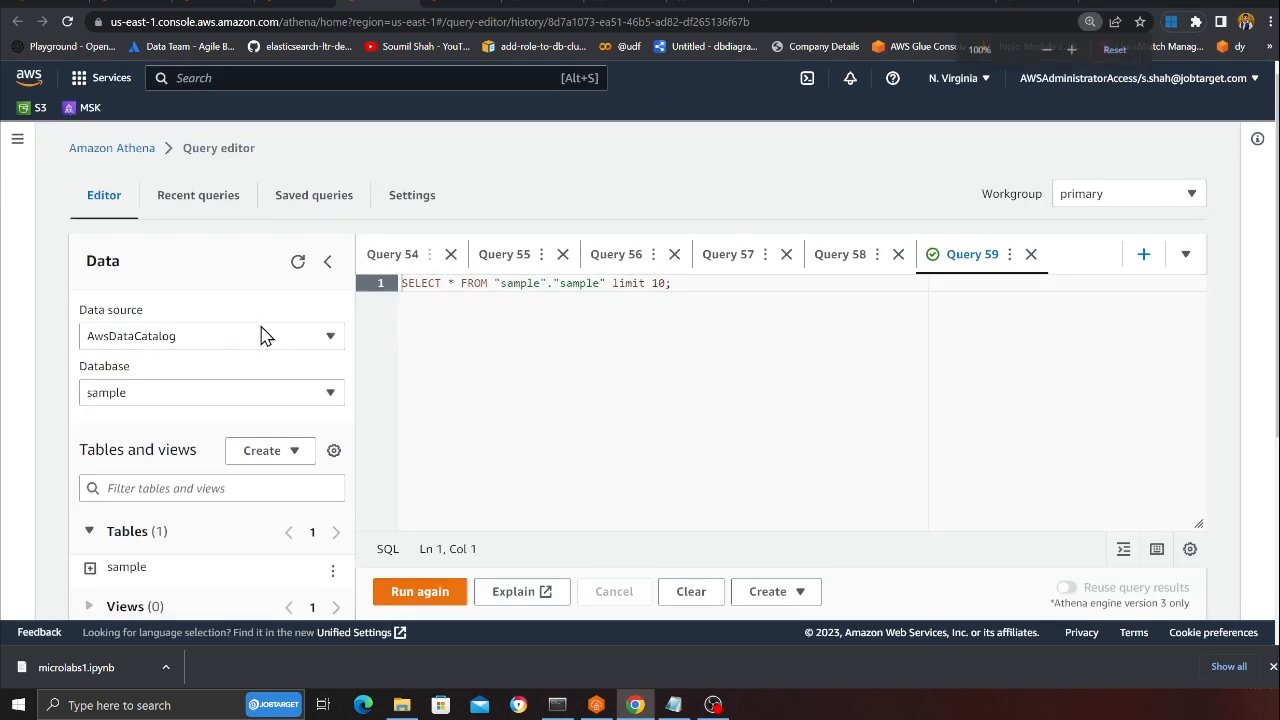
click(270, 243)
click(140, 362)
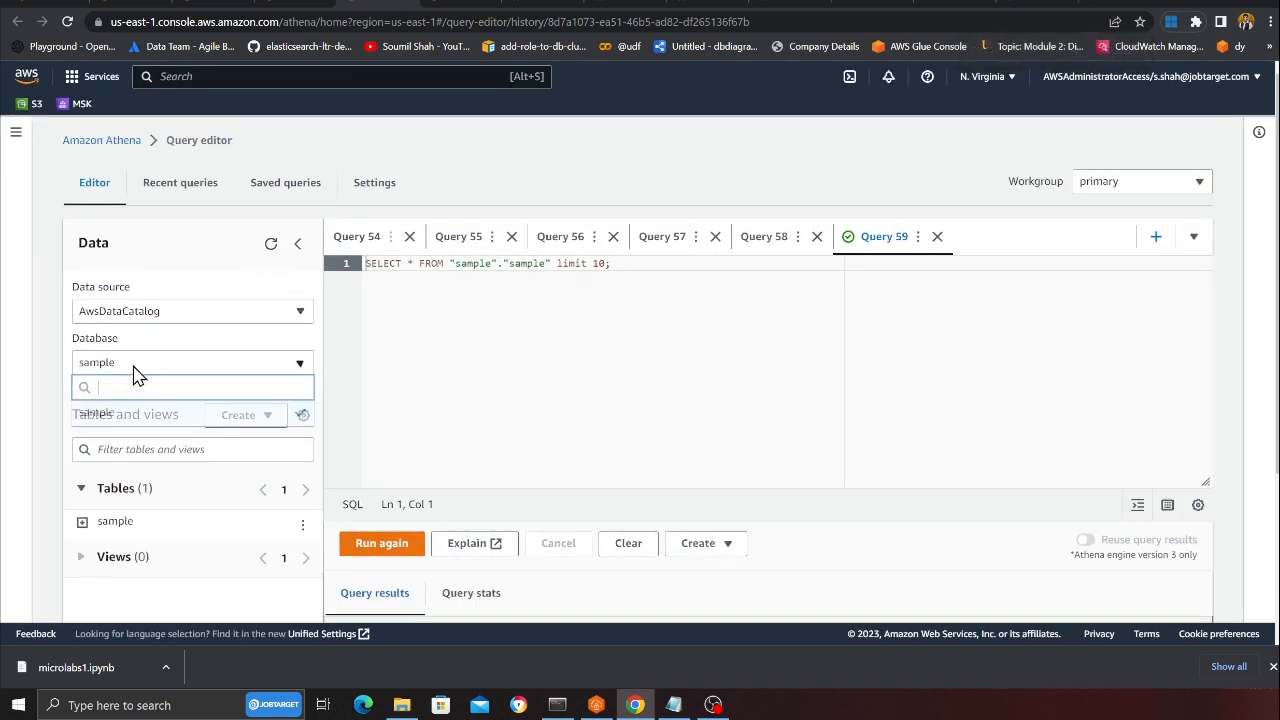
click(275, 243)
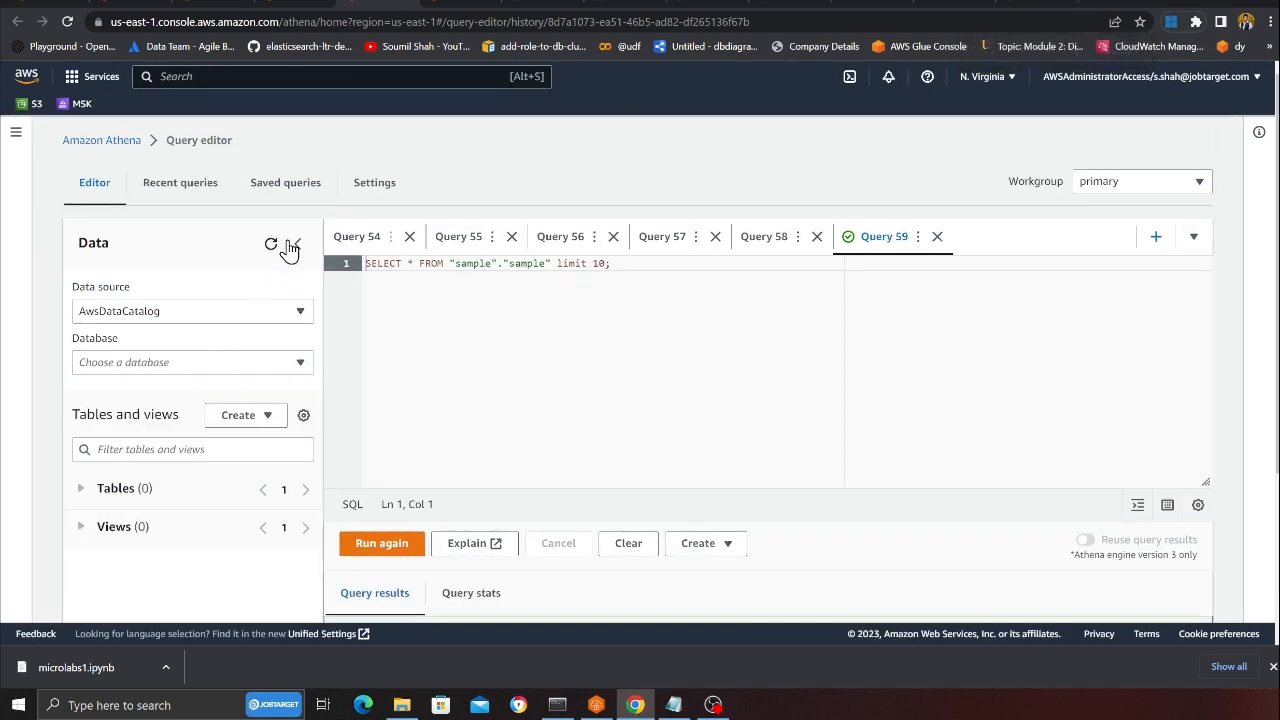
click(985, 76)
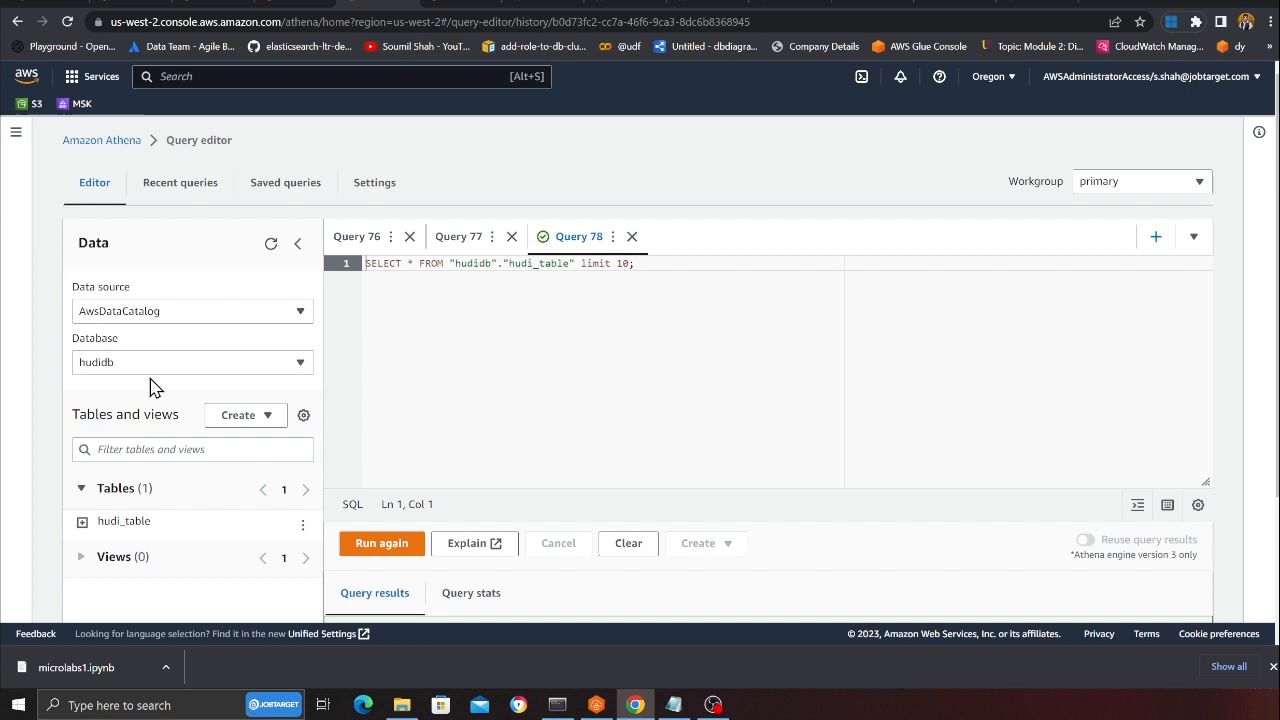
click(155, 362)
click(120, 440)
- Preview hudi_table without the limit 10 clause and run it to return all 5 rows
click(302, 527)
click(349, 331)
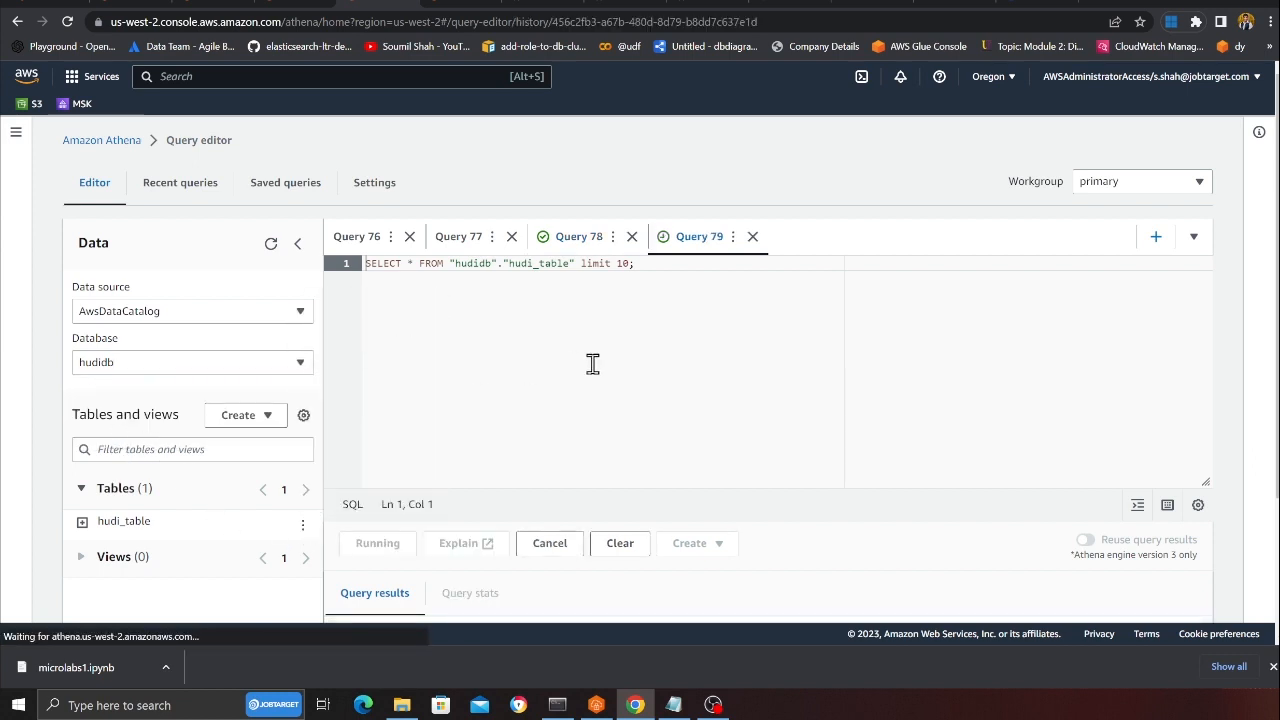
scroll(585, 362, down, 2)
scroll(585, 362, down, 2)
scroll(585, 362, down, 2)
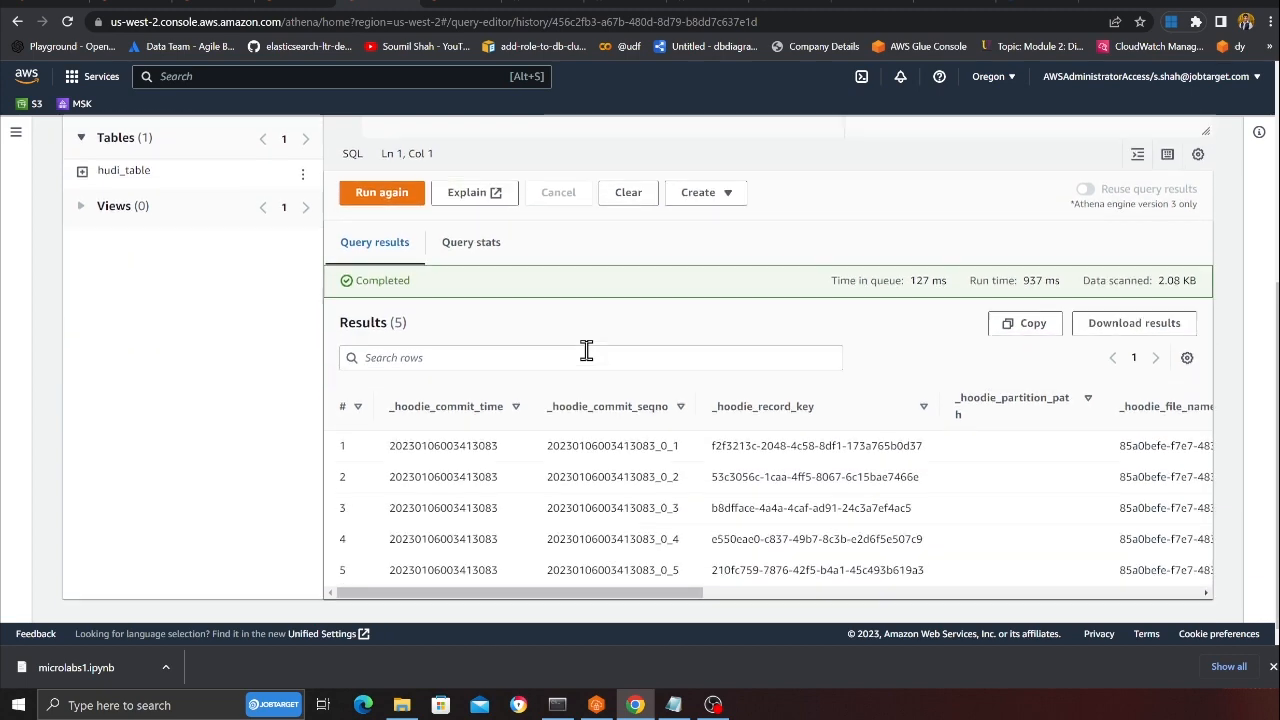
scroll(585, 340, up, 5)
drag(580, 263, 636, 263)
key(BackSpace)
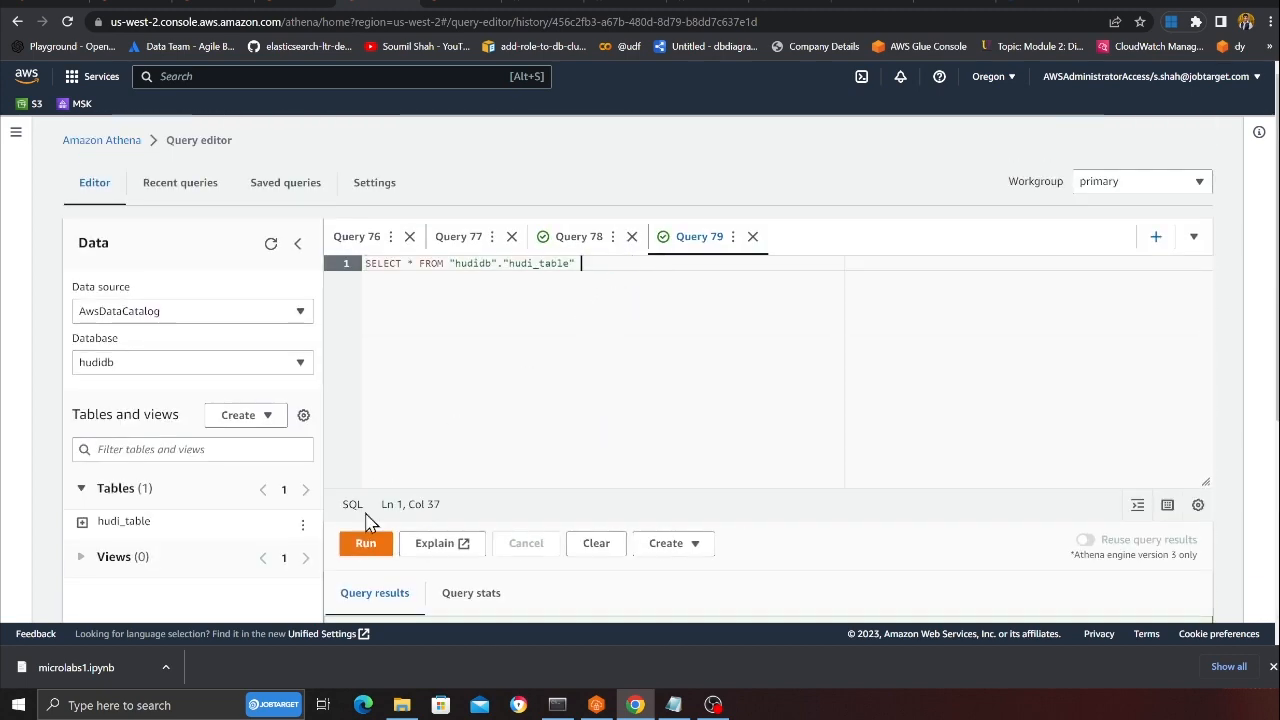
click(362, 545)
scroll(420, 345, down, 2)
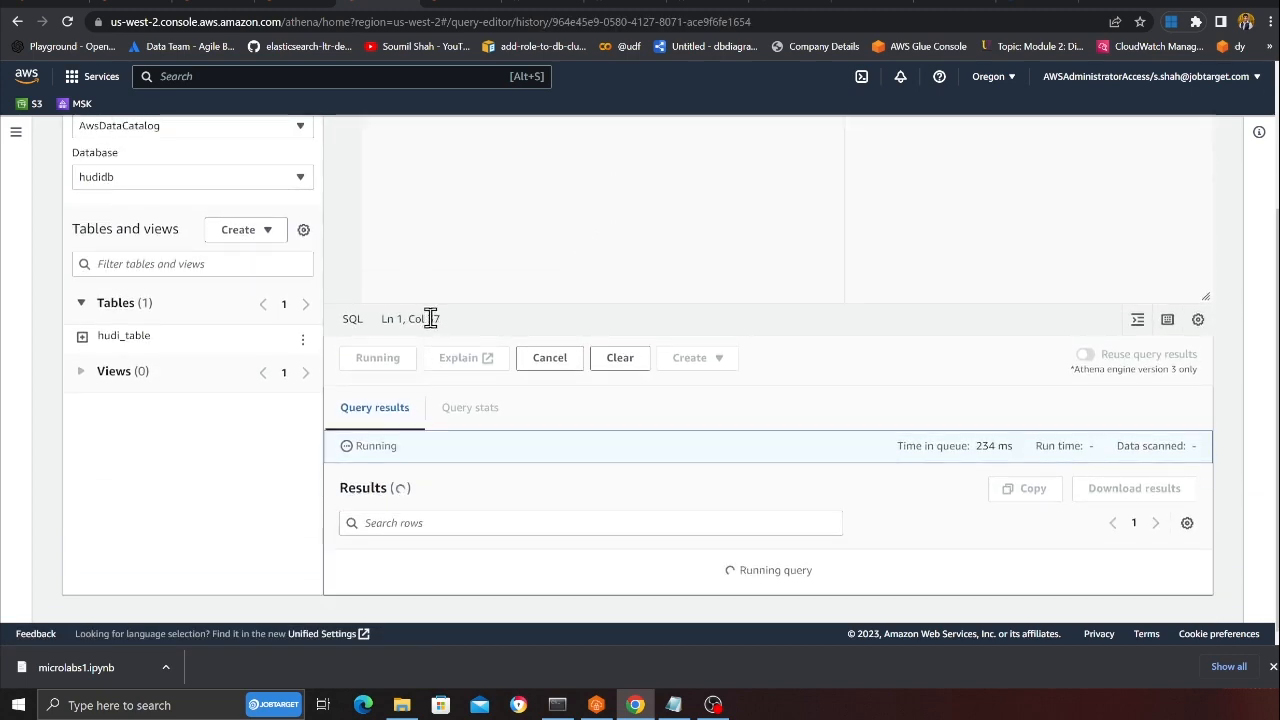
scroll(450, 400, down, 2)
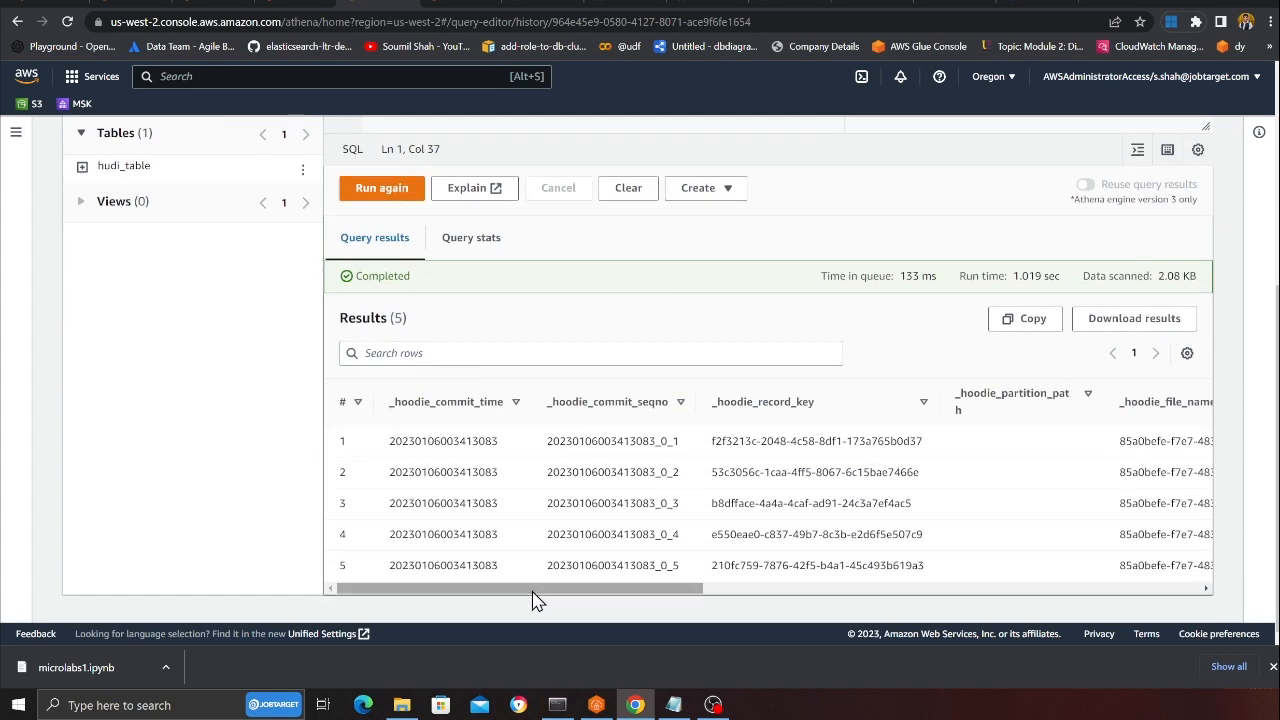
drag(530, 600, 1097, 604)
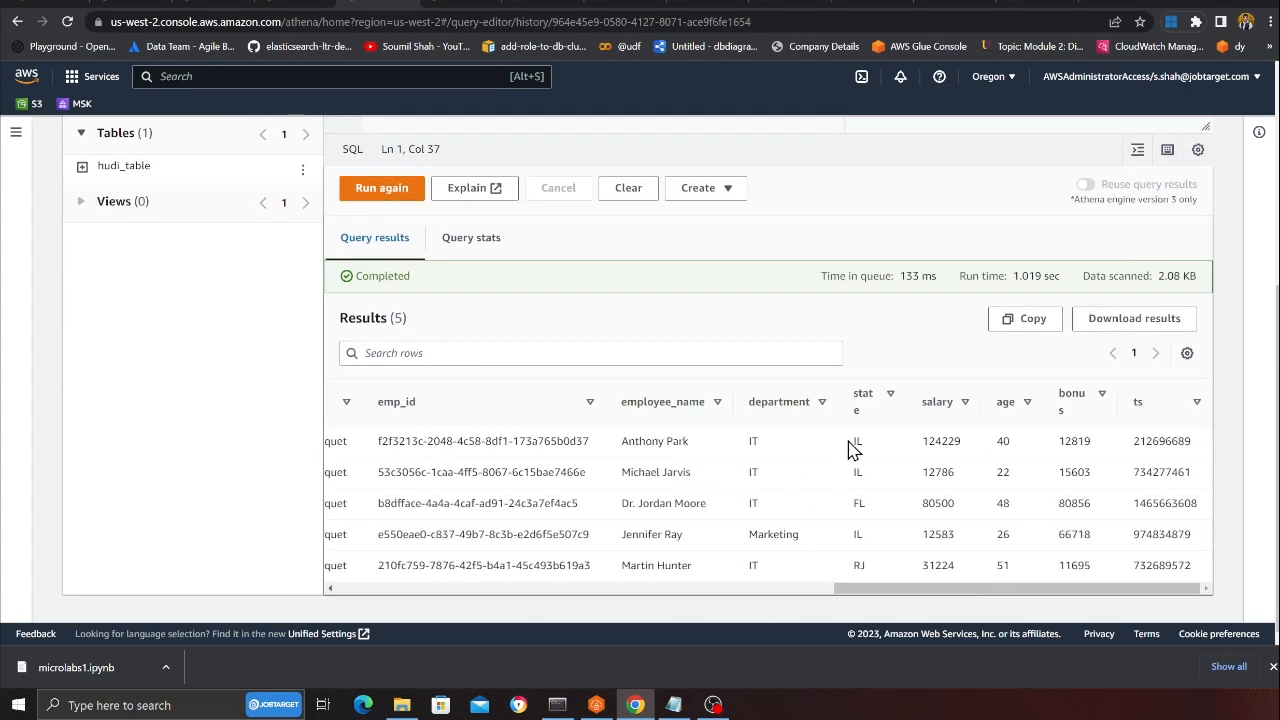
key(super)
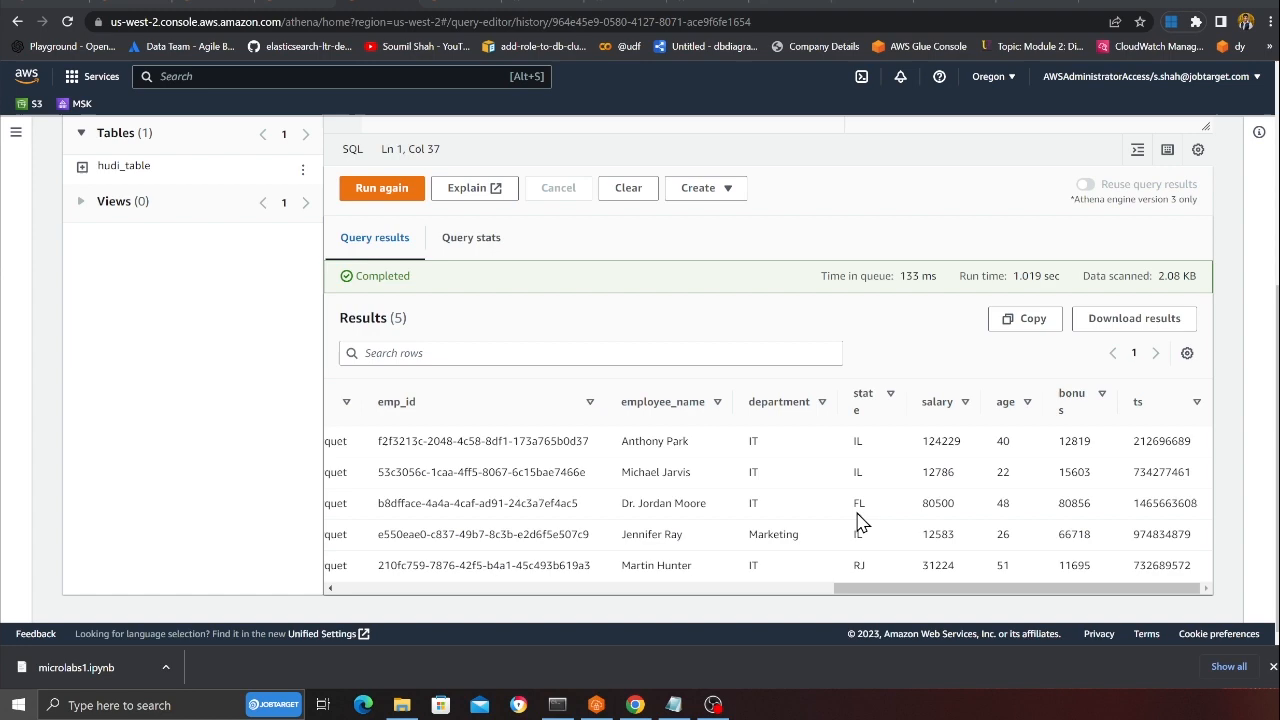
text(my pc)
- Go through This PC > Downloads > Hudi Micro Labs and launch the remove_dedup spreadsheet
key(Return)
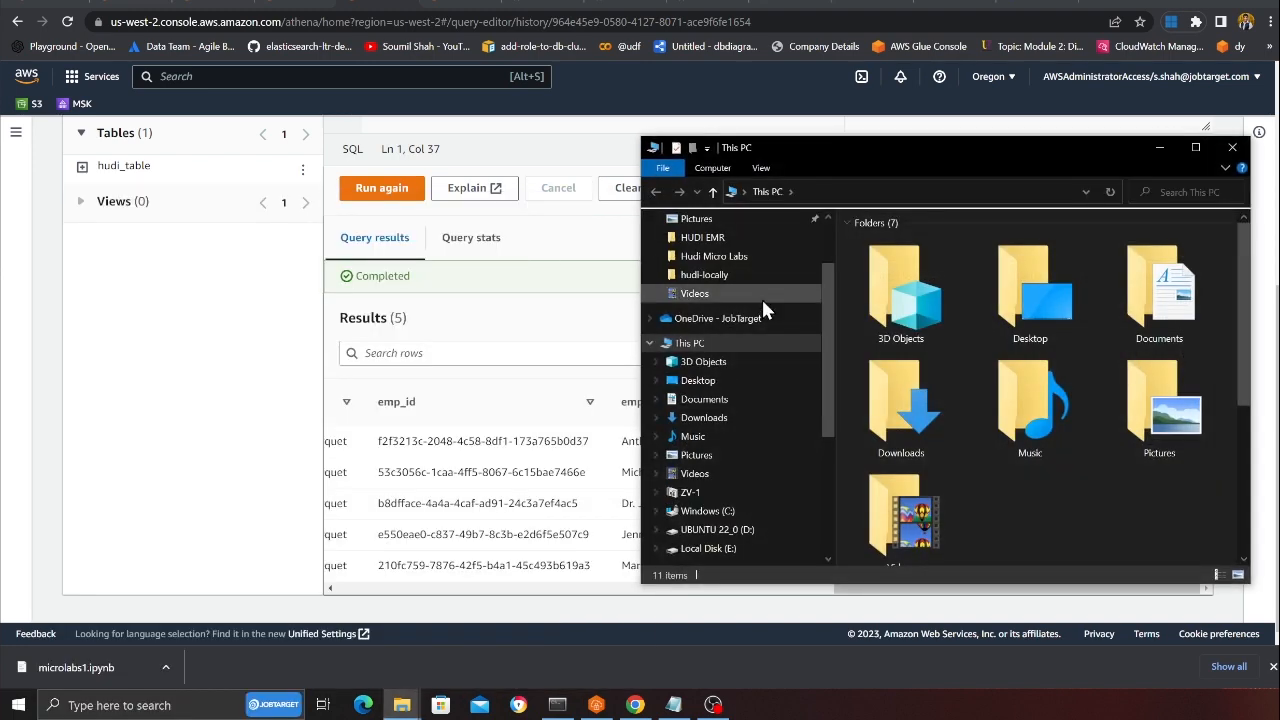
click(704, 268)
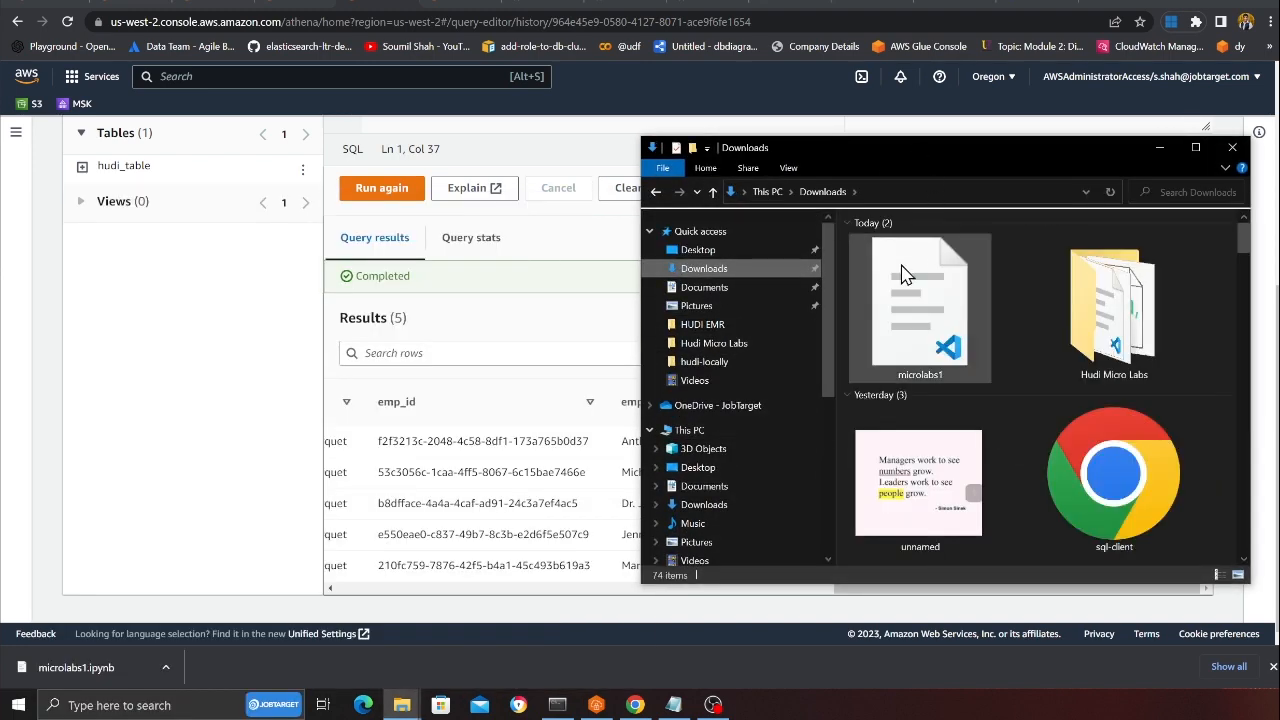
double_click(1094, 310)
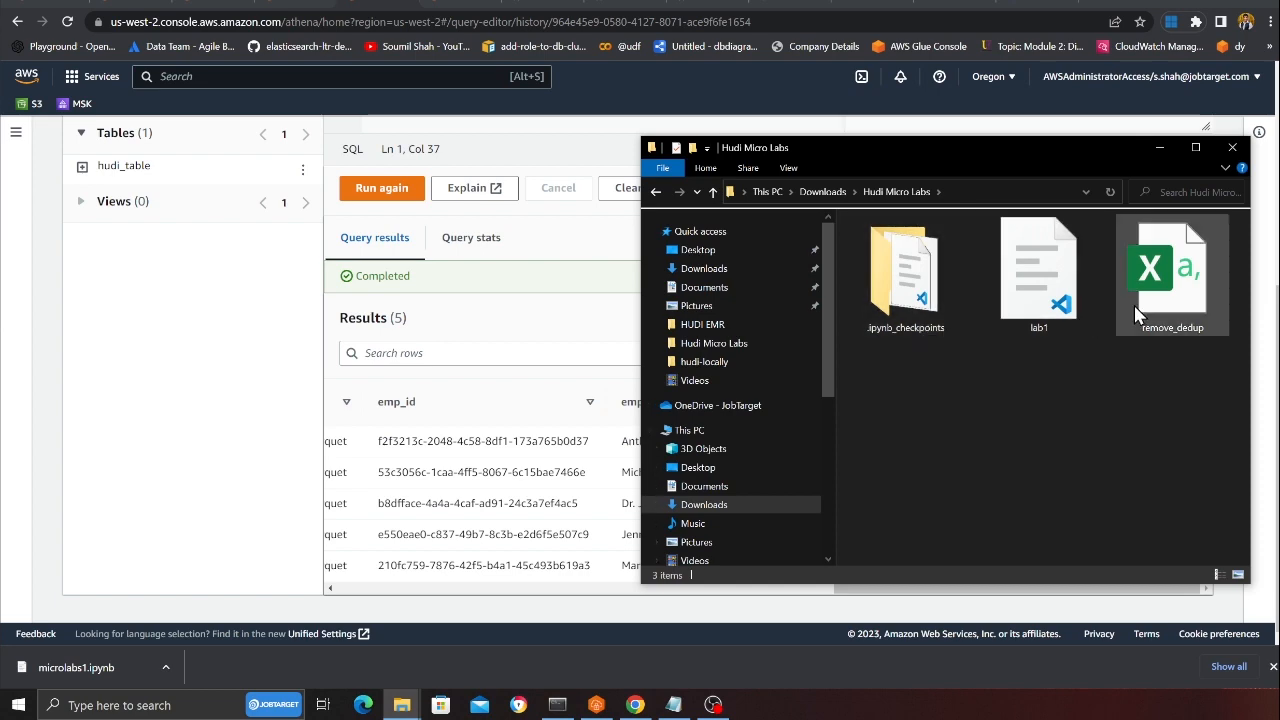
click(1170, 280)
key(Return)
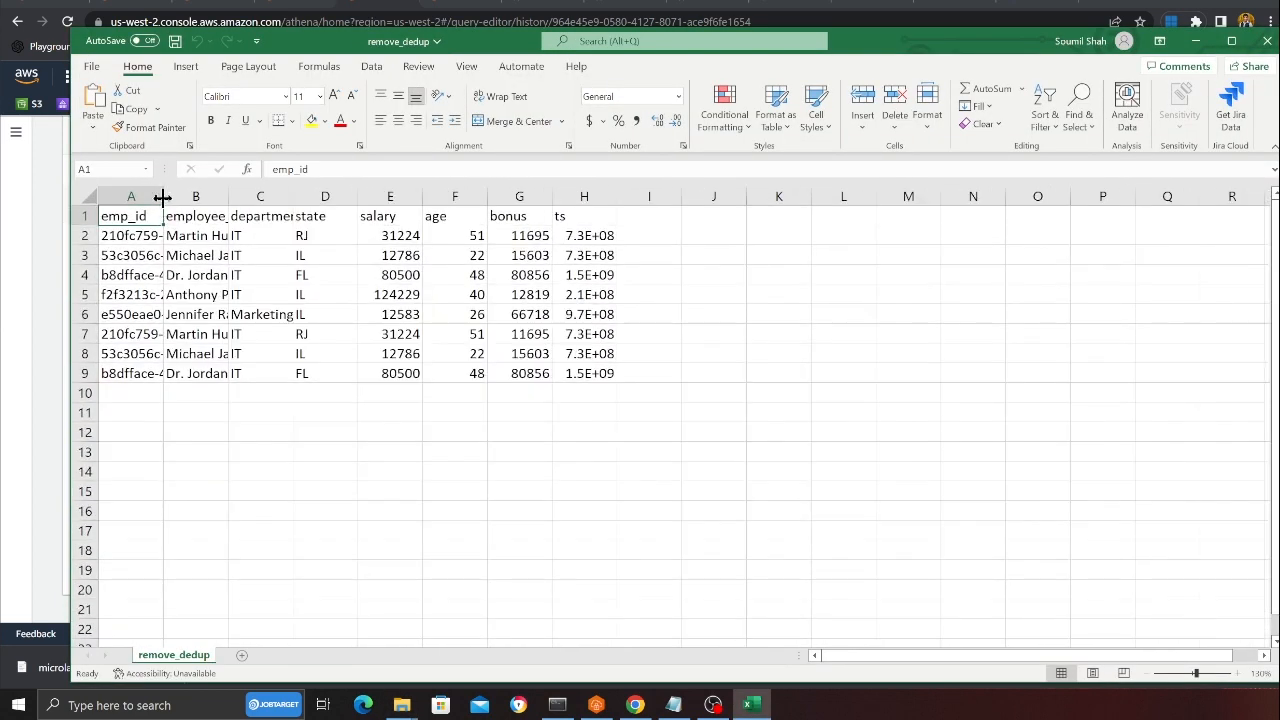
drag(162, 197, 577, 196)
click(362, 275)
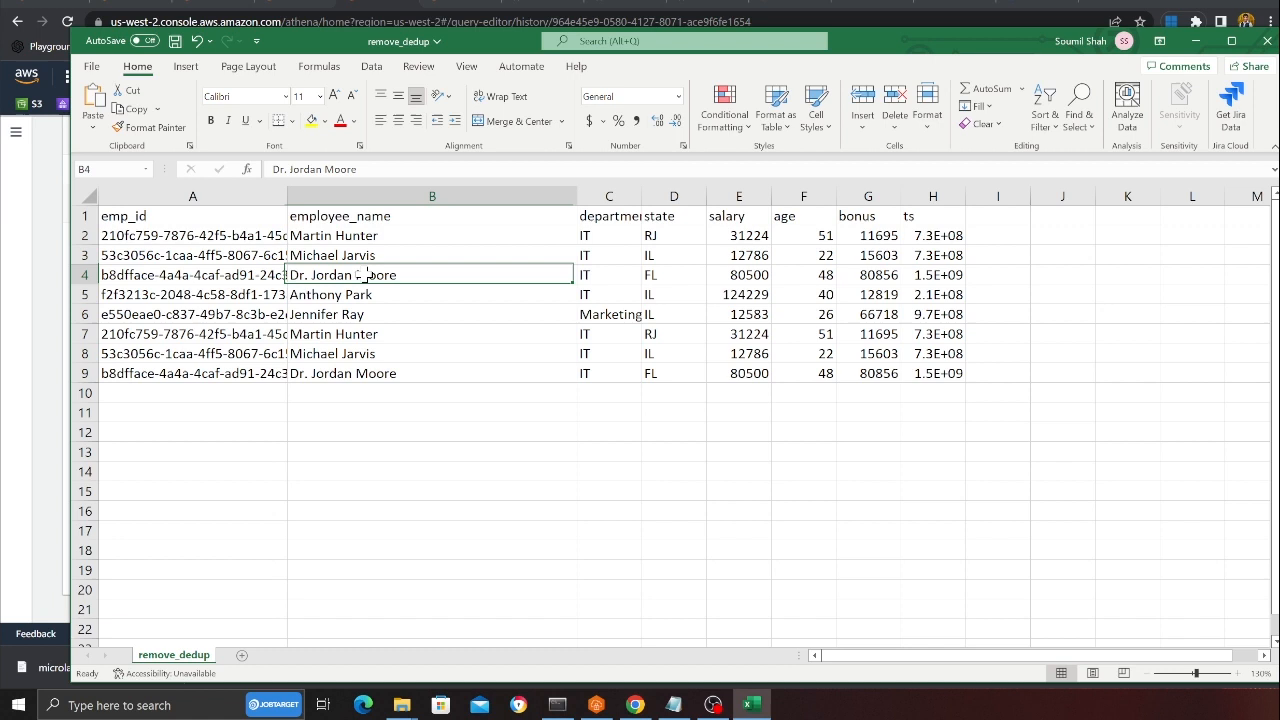
click(312, 121)
click(400, 373)
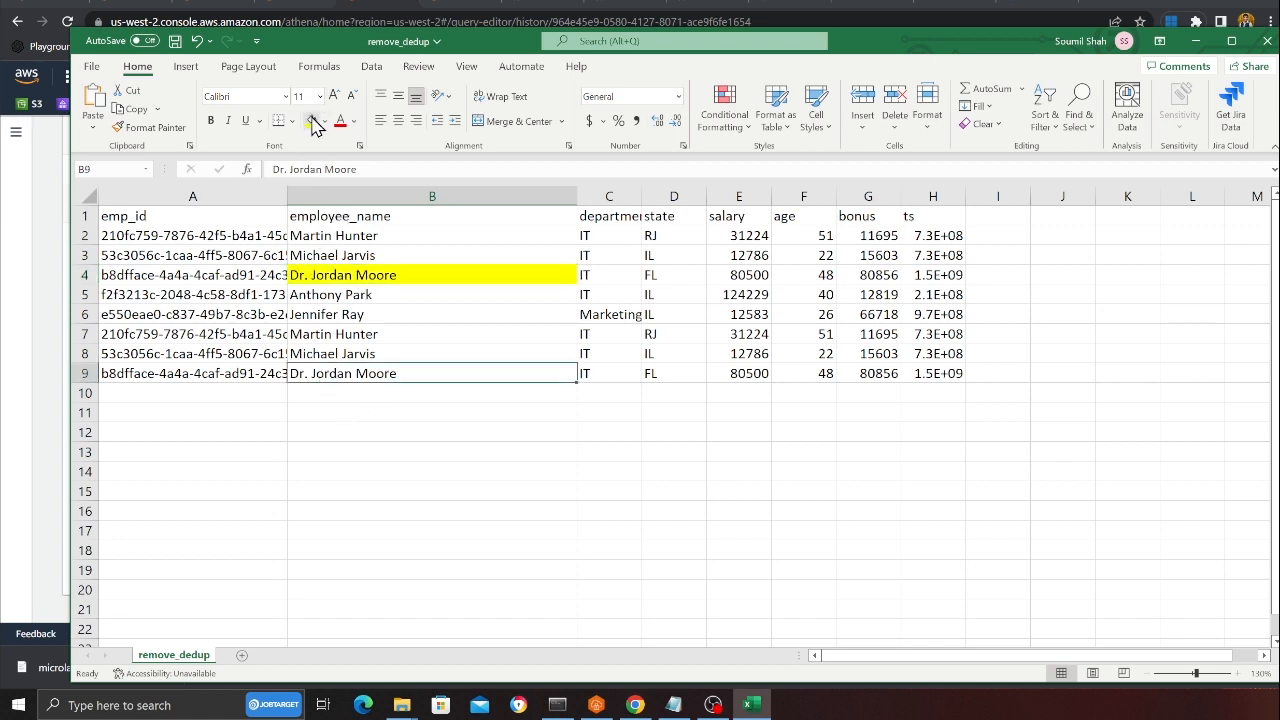
click(312, 121)
click(333, 294)
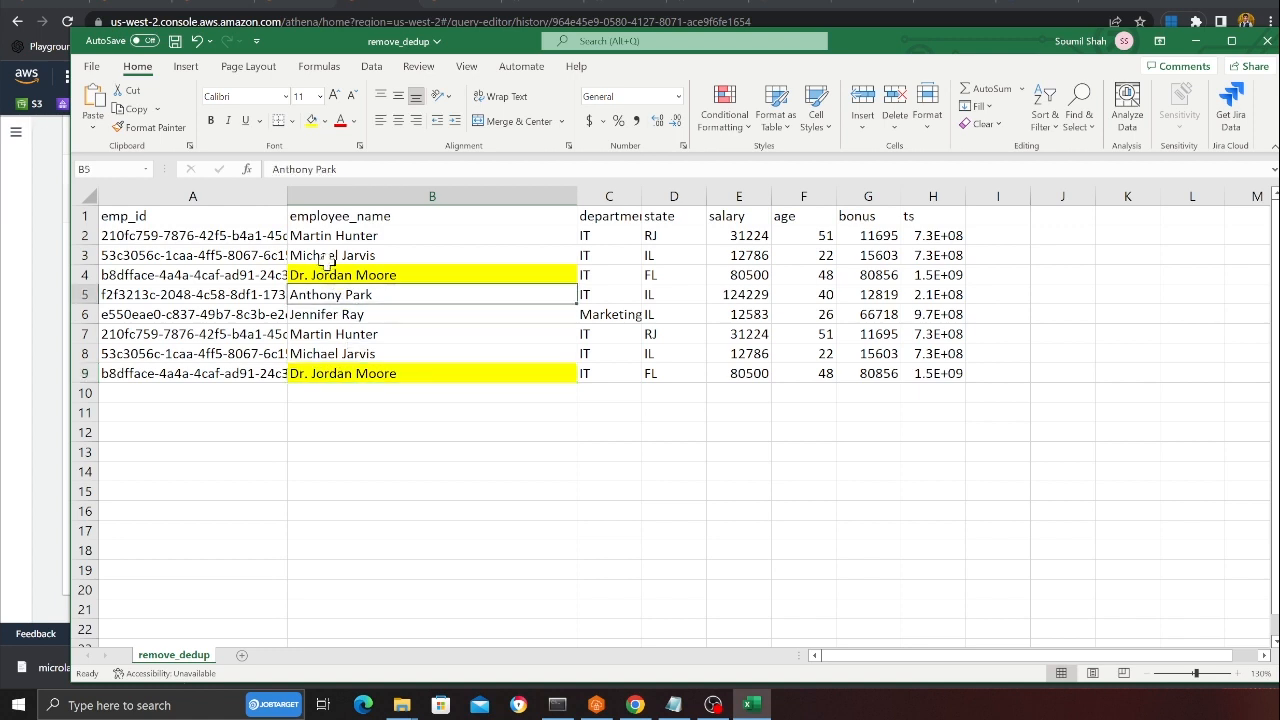
click(345, 333)
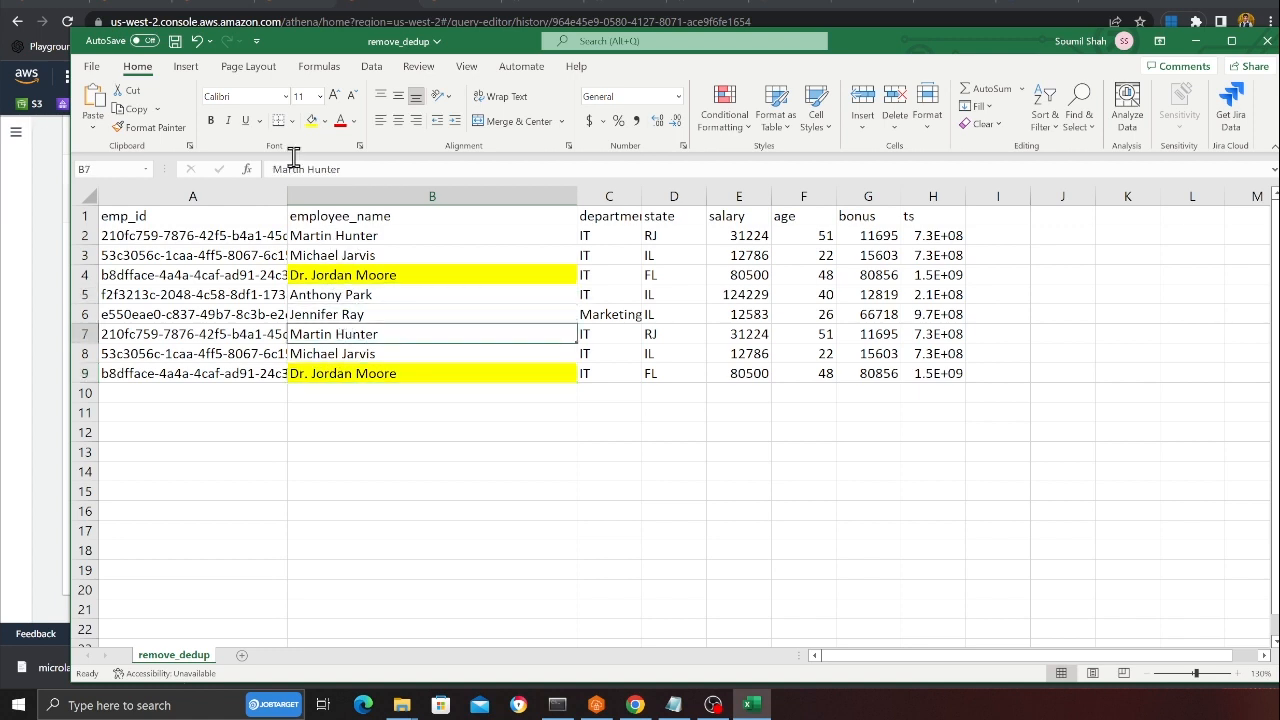
click(323, 121)
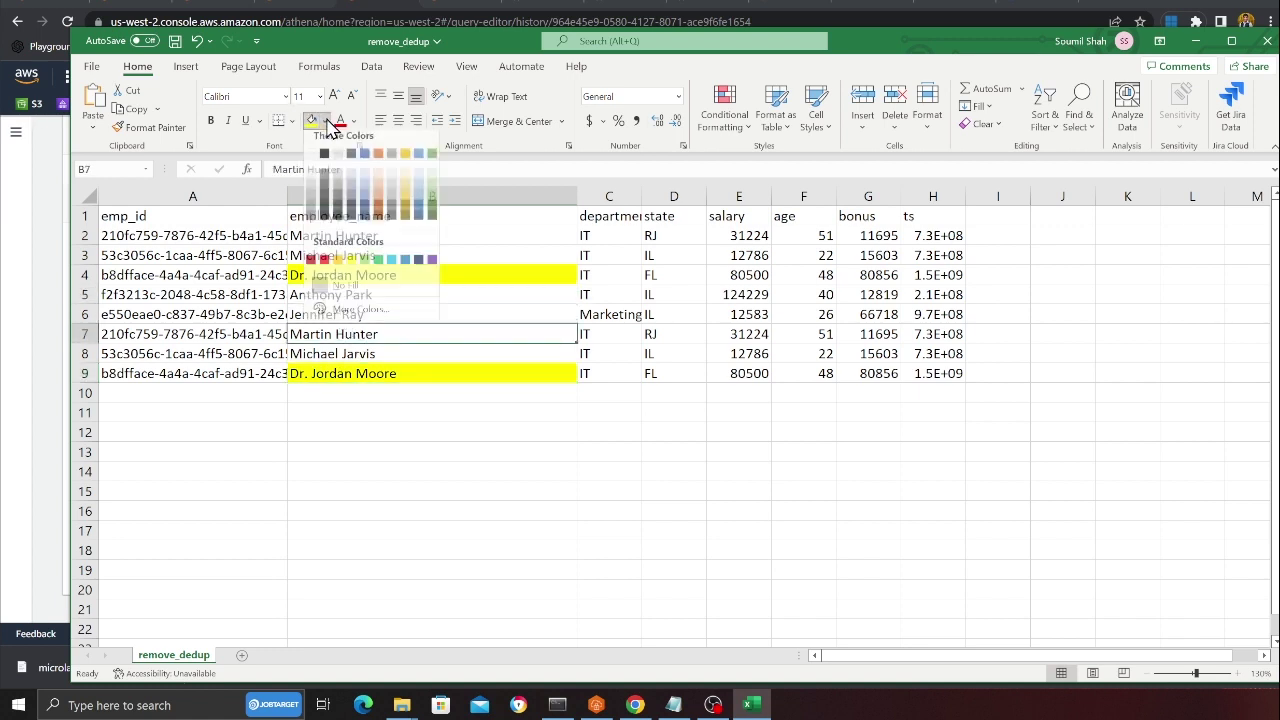
click(356, 188)
click(346, 238)
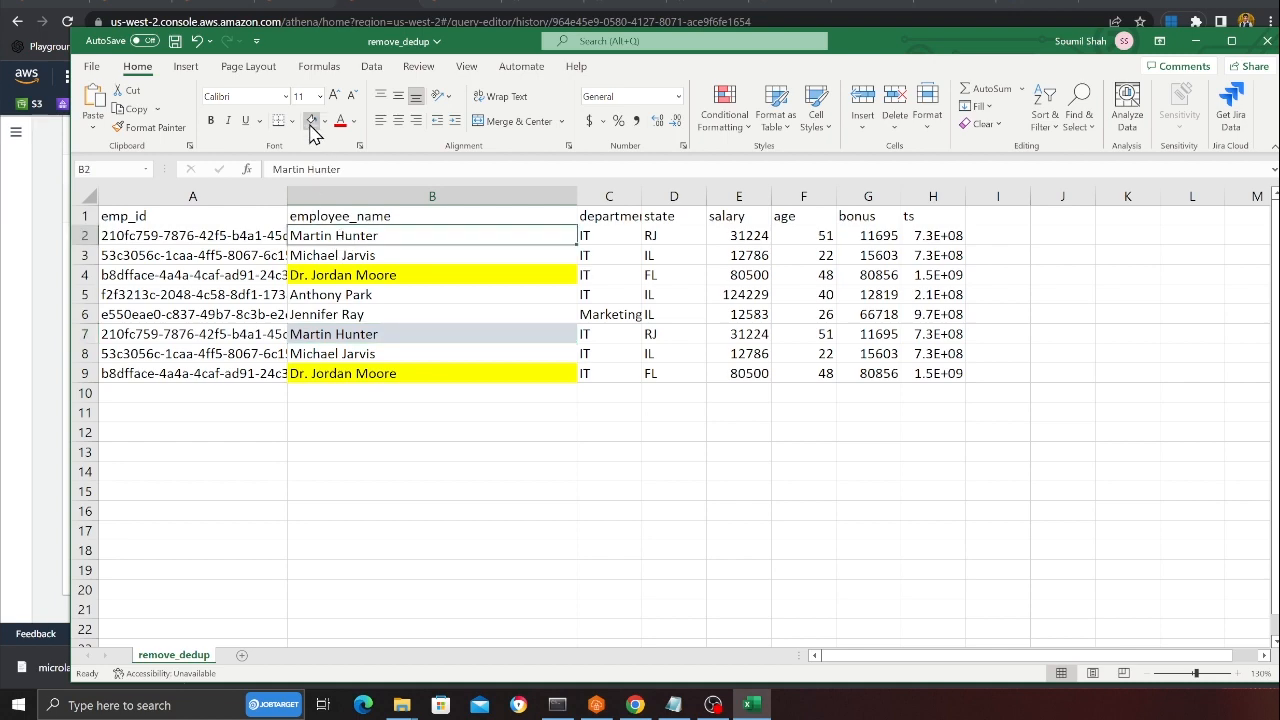
click(313, 121)
key(alt+Tab)
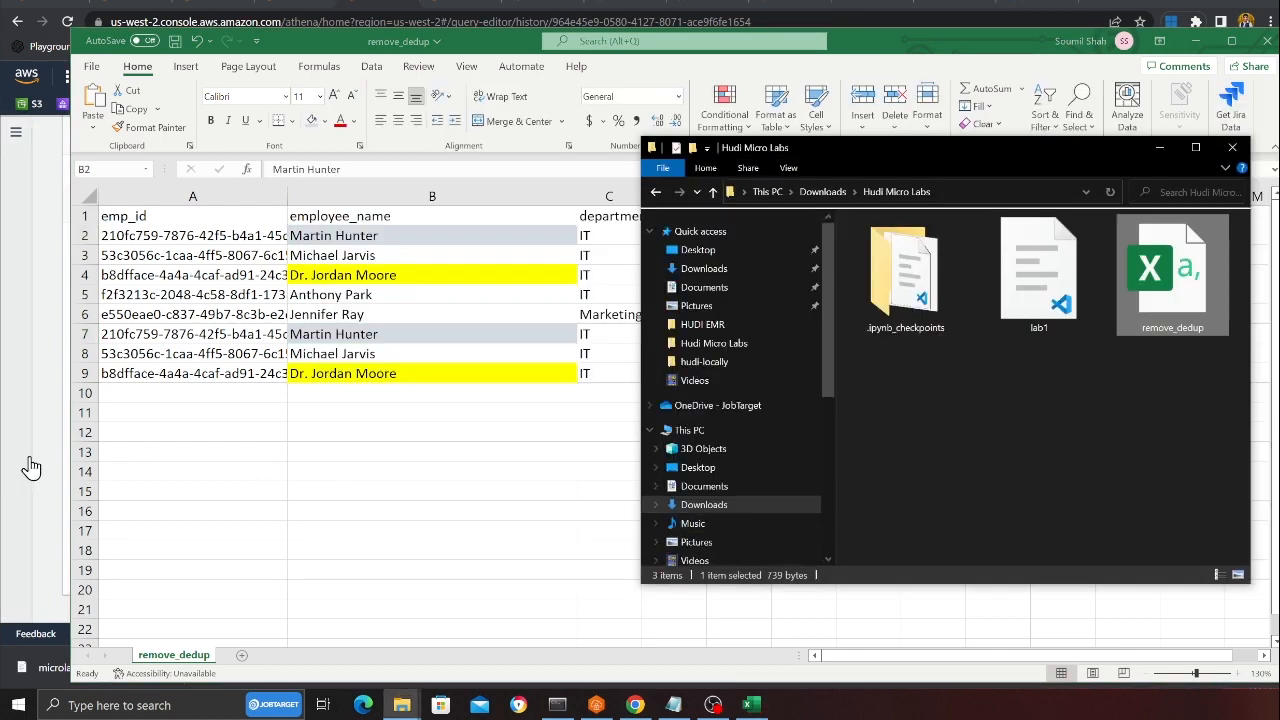
- Bring the Chrome window with the Athena query results back to the front
click(31, 466)
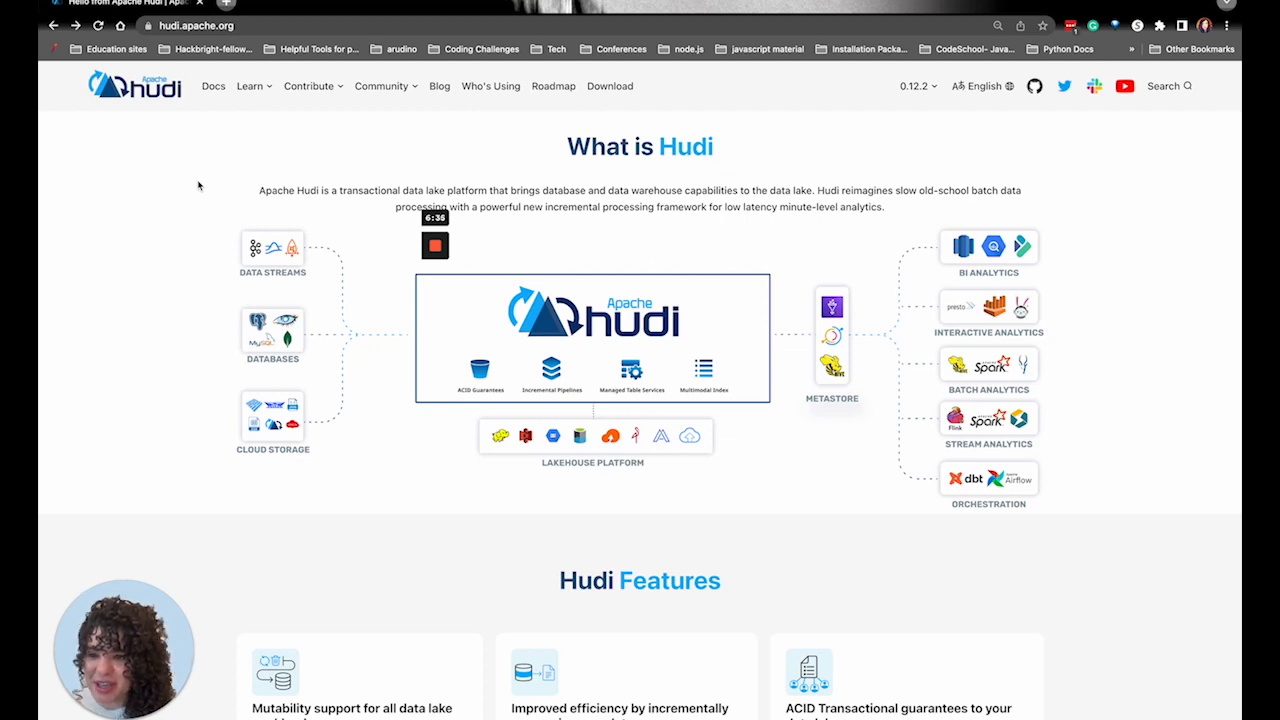
- Navigate Docs > Quick Start > Spark Guide, then Community > Community Syncs
click(281, 25)
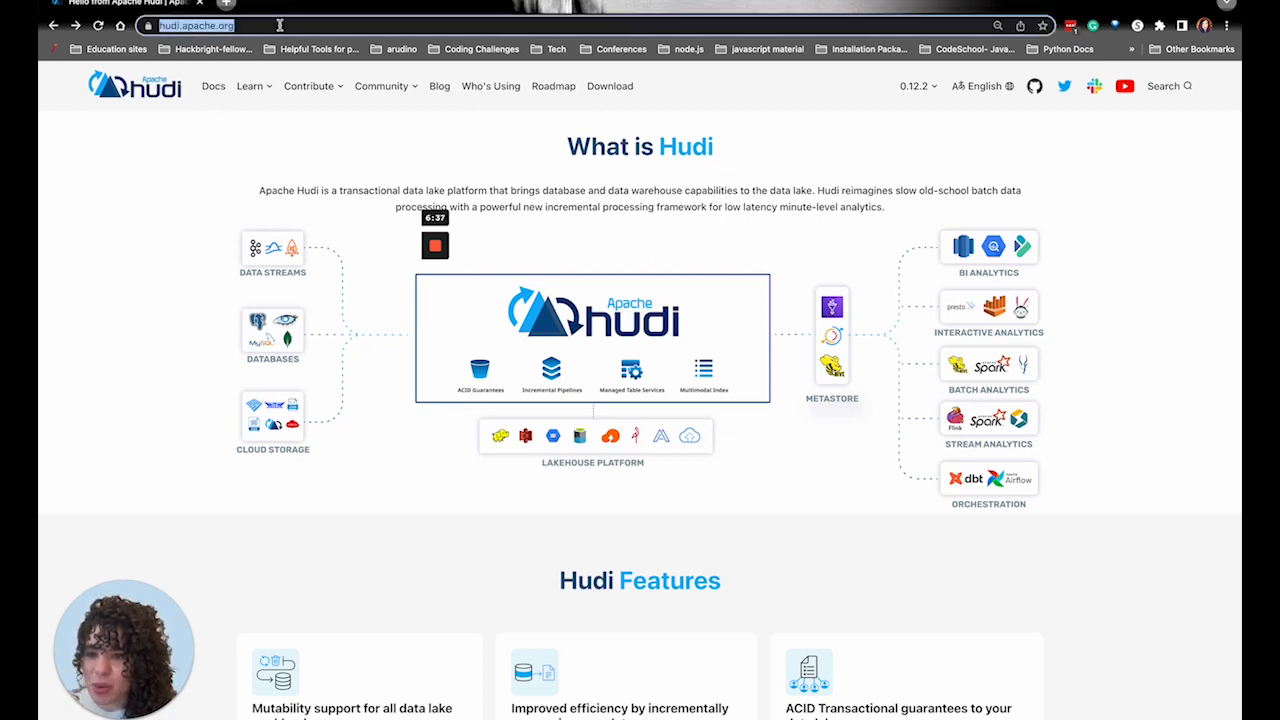
click(213, 85)
click(79, 148)
click(91, 171)
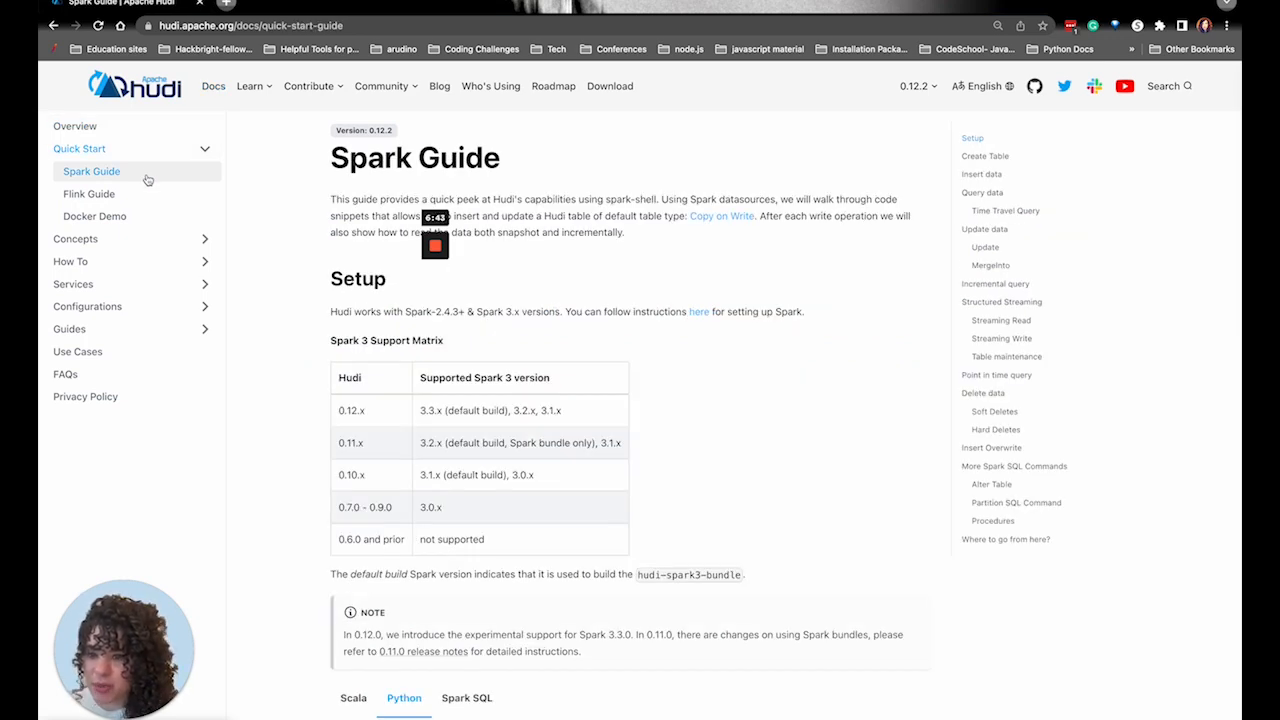
mouse_move(386, 86)
click(395, 133)
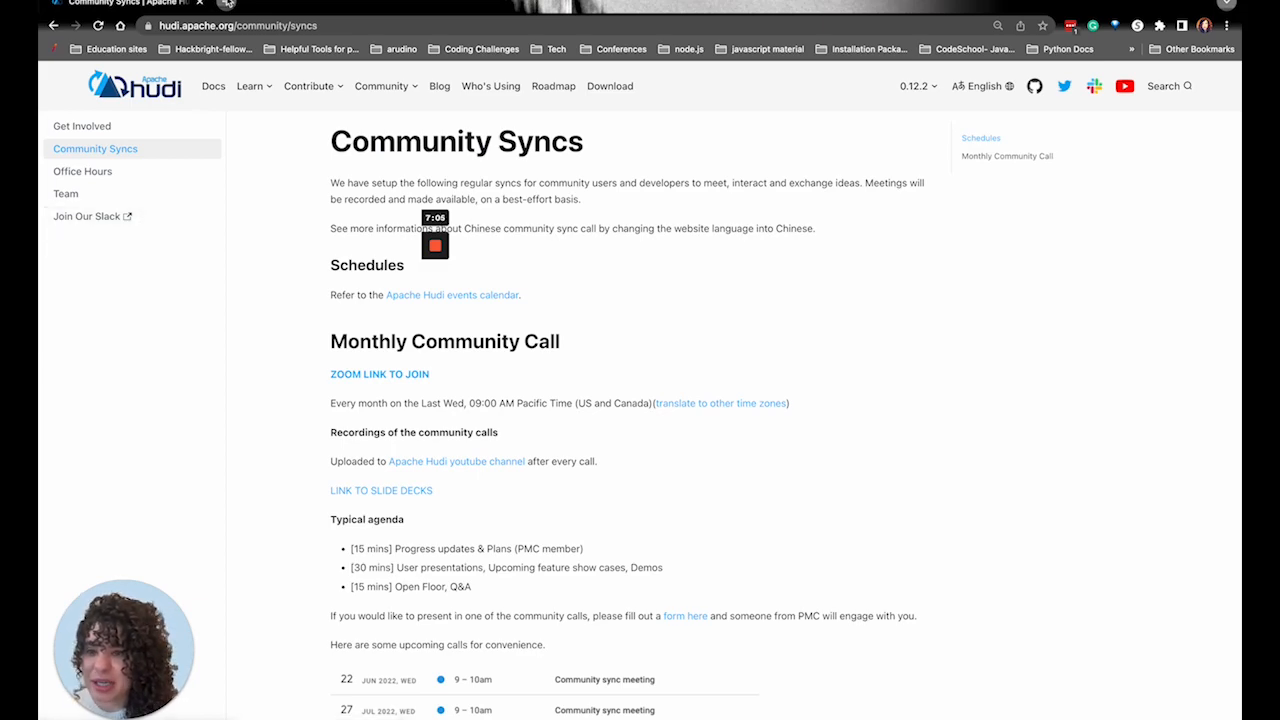
click(226, 3)
text(https://github.com/apache/hudi)
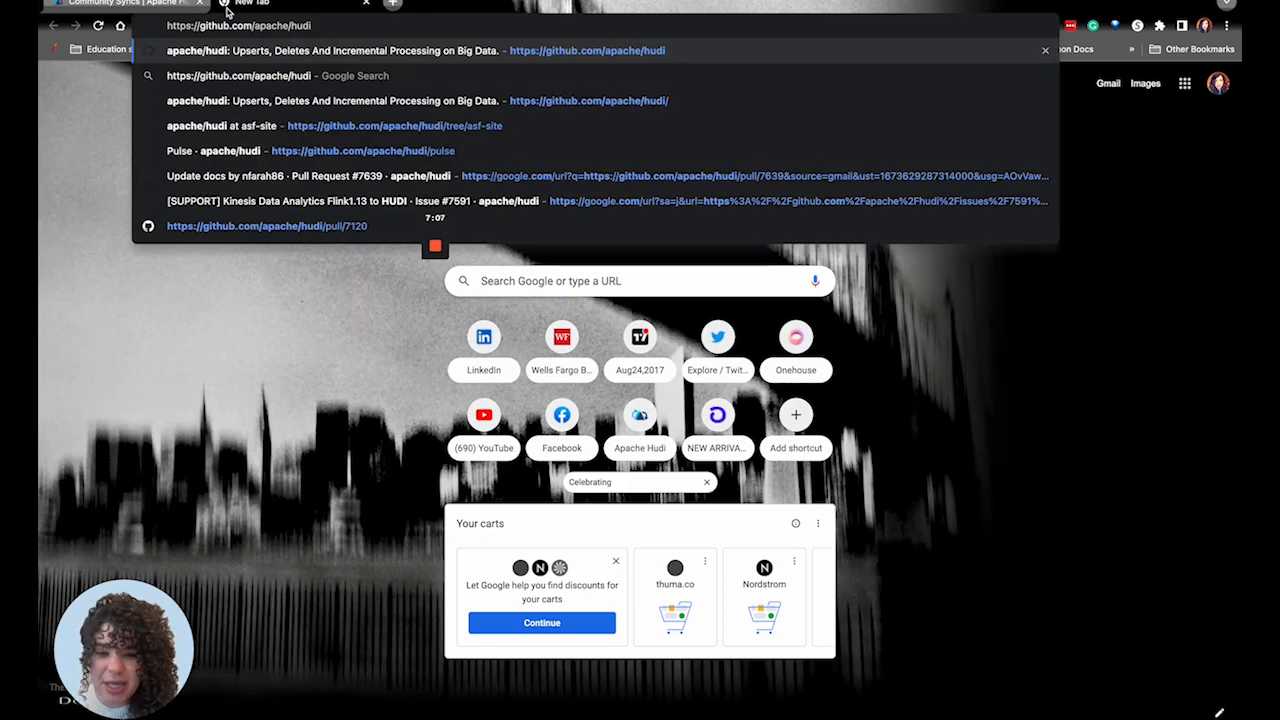
key(Return)
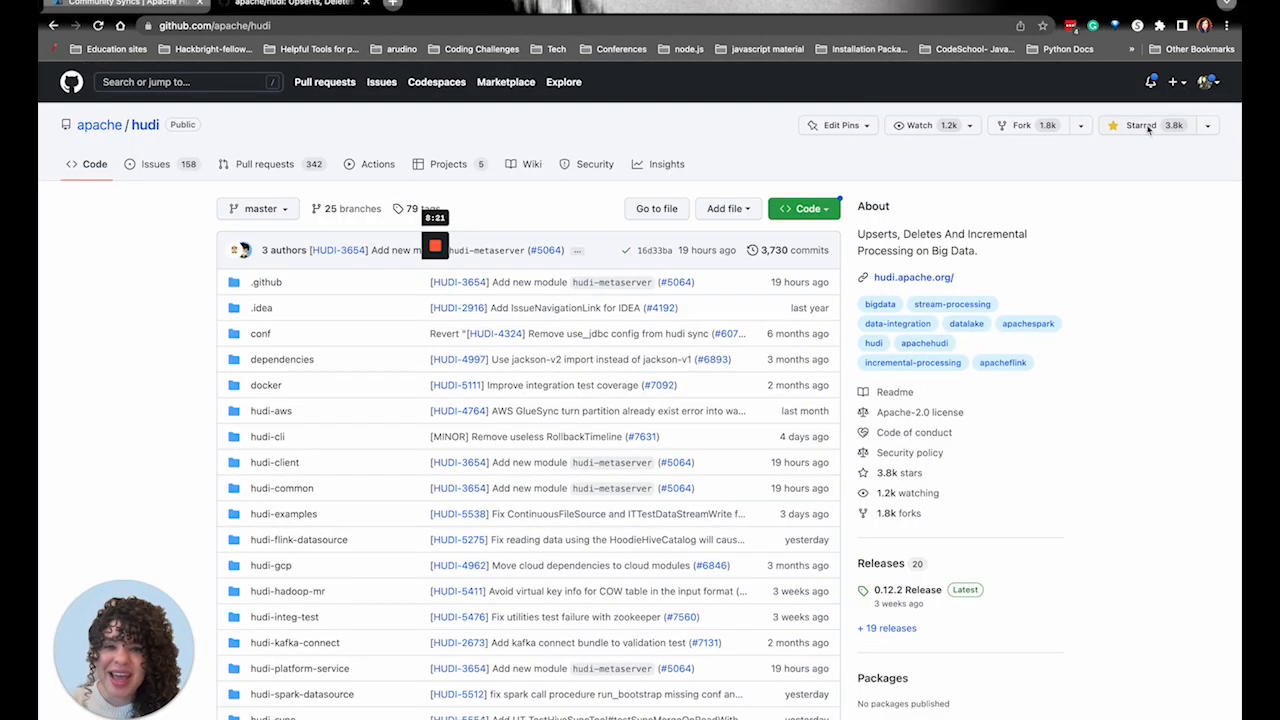